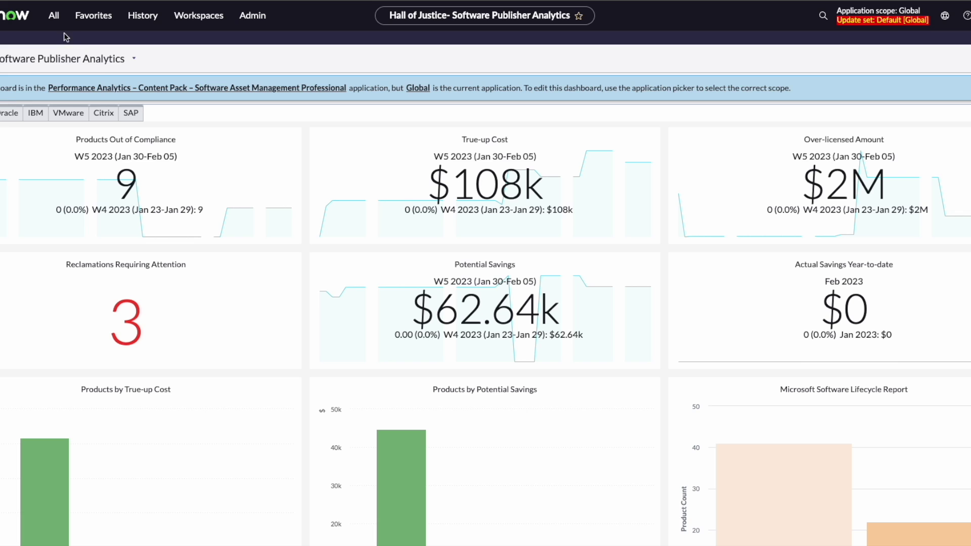
# - Open the Contracts > Software Licenses list from the All menu filtered to 'contracts'
pyautogui.click(54, 17)
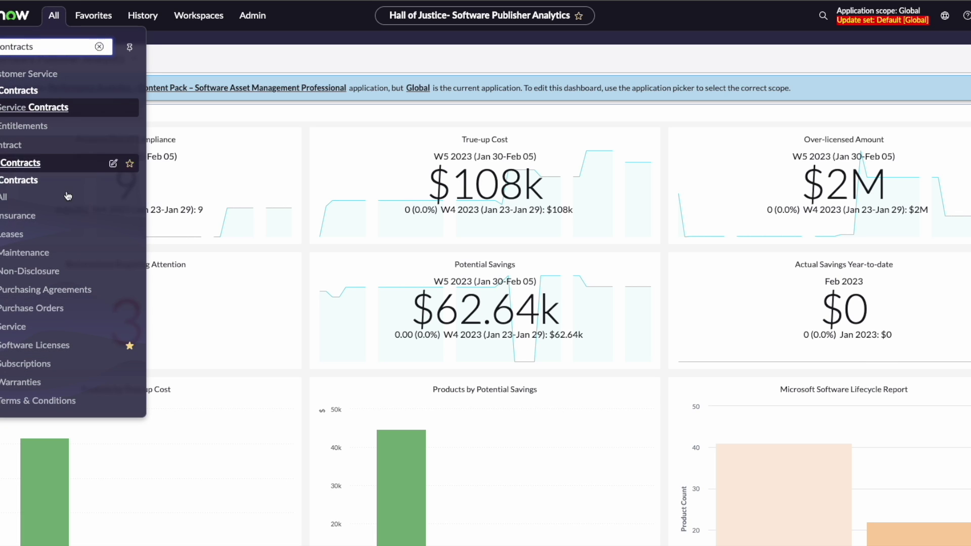
pyautogui.click(55, 346)
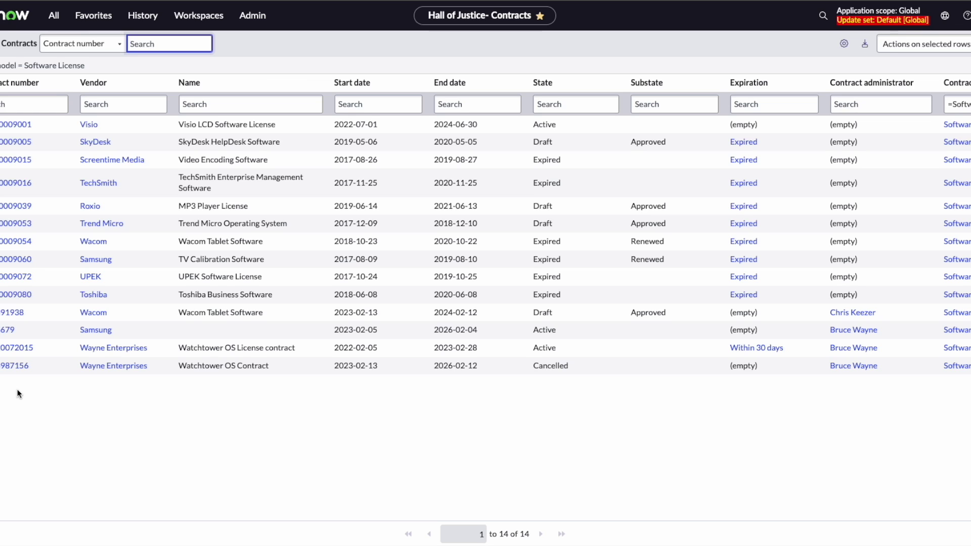
# - Open the Watchtower OS License contract, review its Terms and Conditions, Renewal and Financial tabs, then choose Renew
pyautogui.click(21, 348)
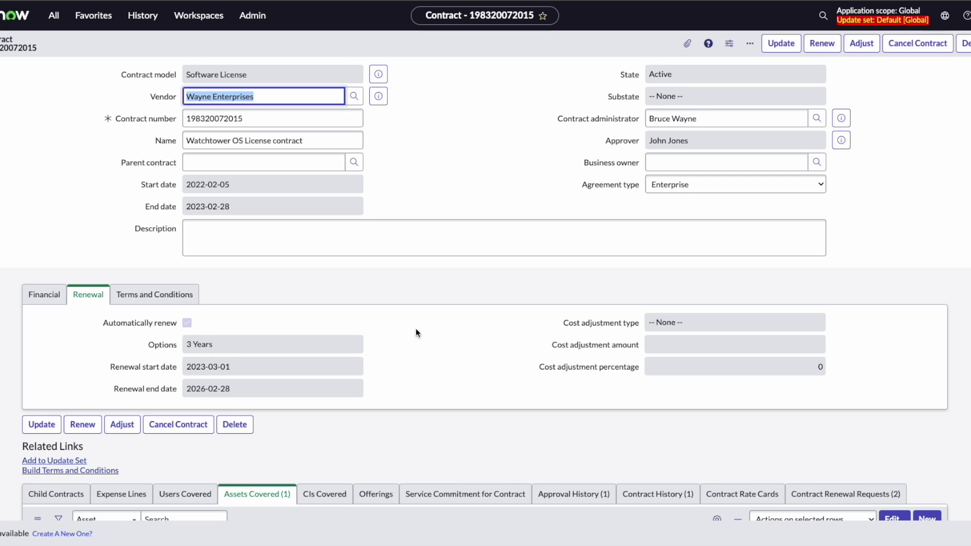
pyautogui.click(186, 292)
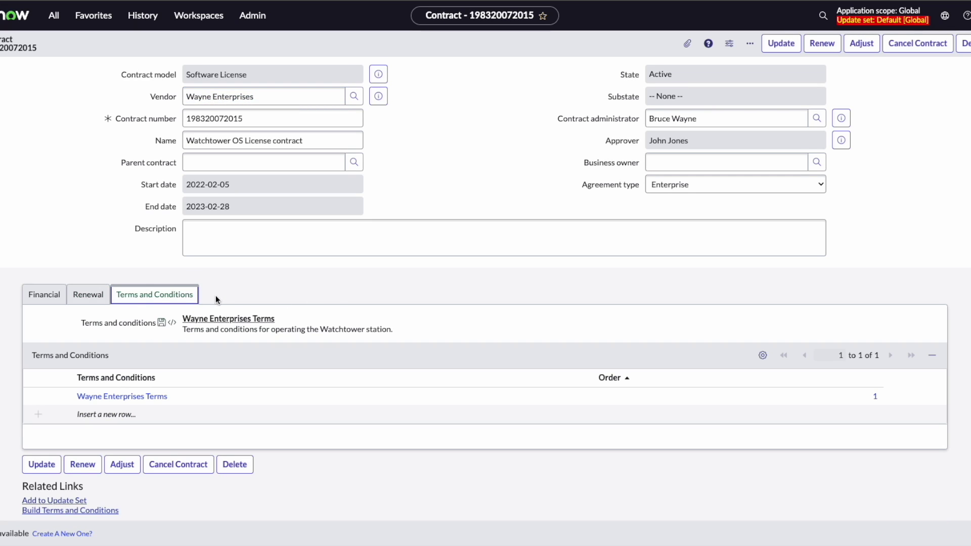
pyautogui.click(87, 294)
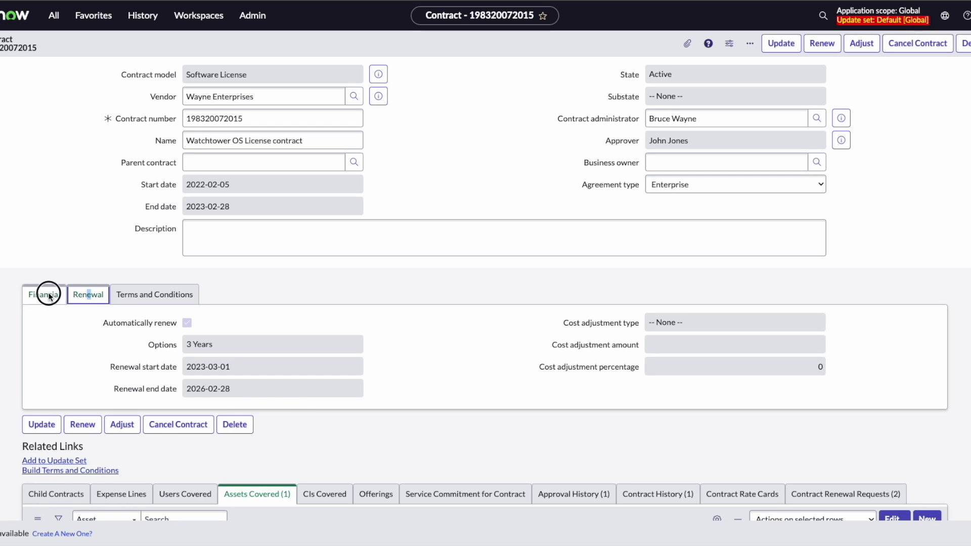
pyautogui.click(48, 294)
pyautogui.scroll(-4, 298, 435)
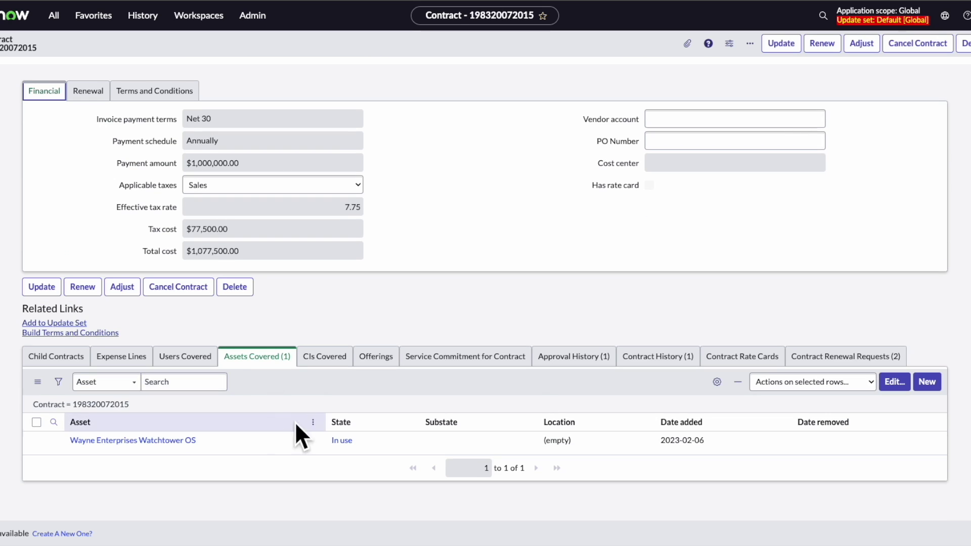
pyautogui.scroll(4, 297, 425)
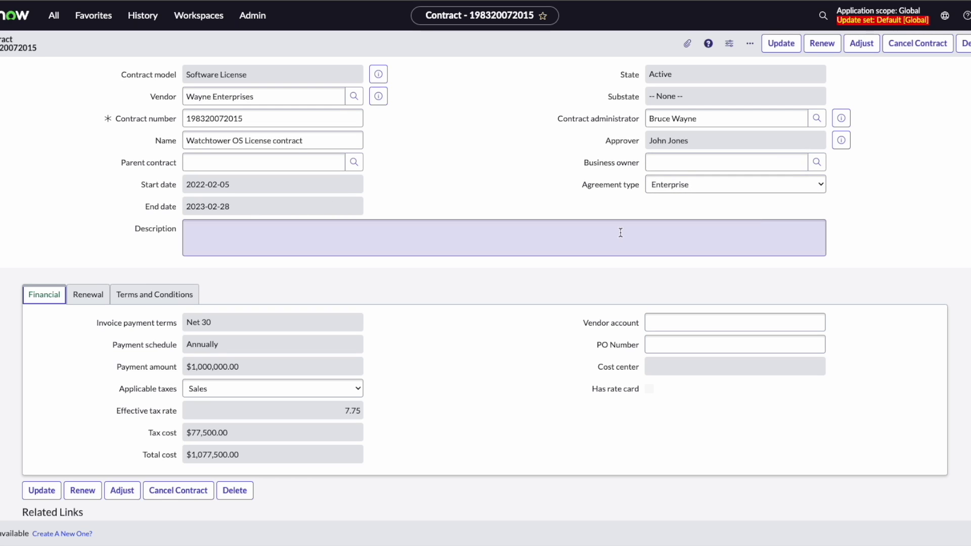
pyautogui.click(824, 45)
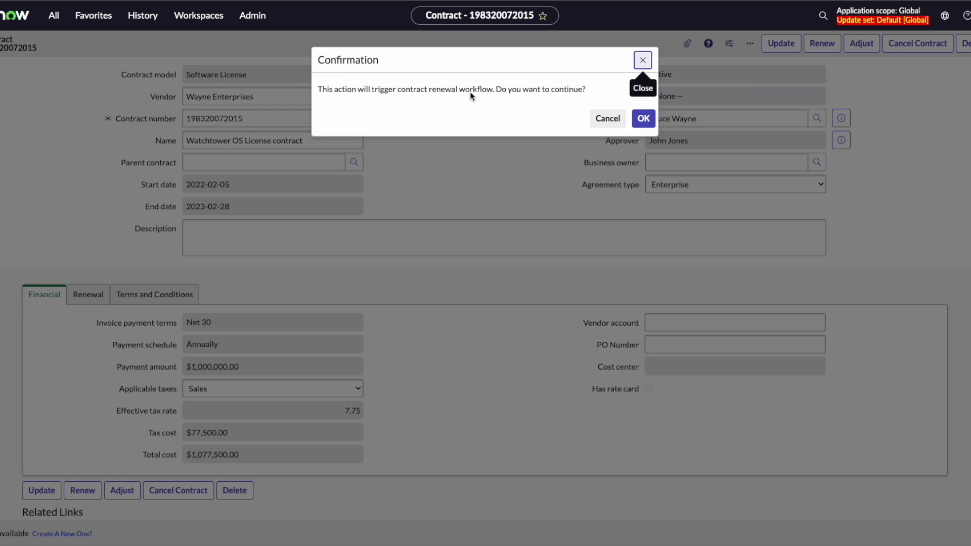
# - Confirm the renewal workflow and refresh the Request Lines related list
pyautogui.click(643, 119)
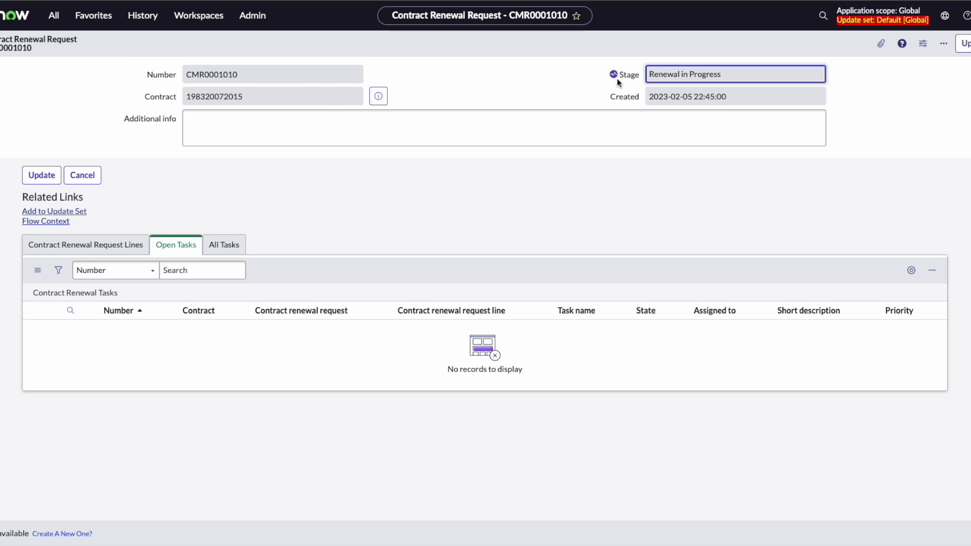
pyautogui.click(108, 247)
pyautogui.rightClick(289, 275)
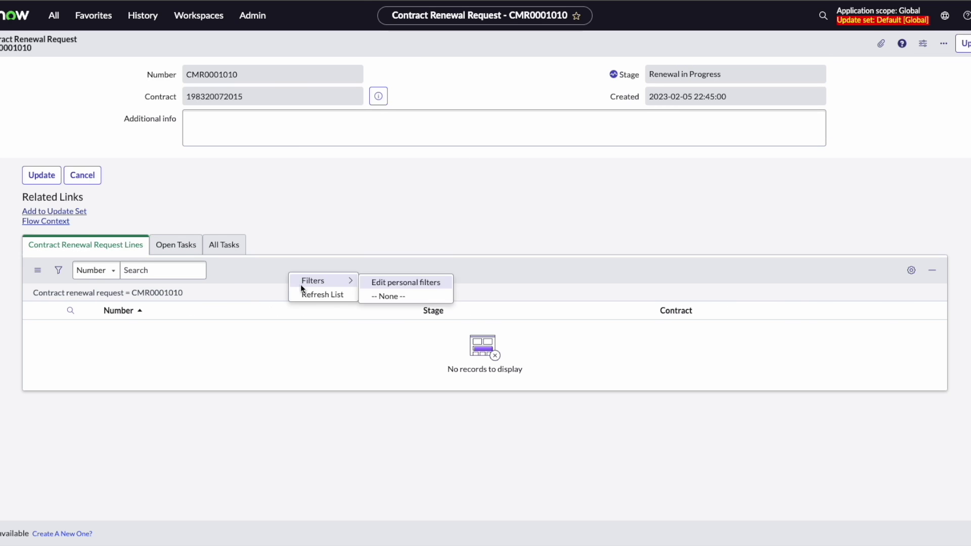
pyautogui.click(305, 295)
# - Refresh the Open Tasks and All Tasks lists to reveal the new Build renewal task
pyautogui.click(204, 252)
pyautogui.rightClick(289, 273)
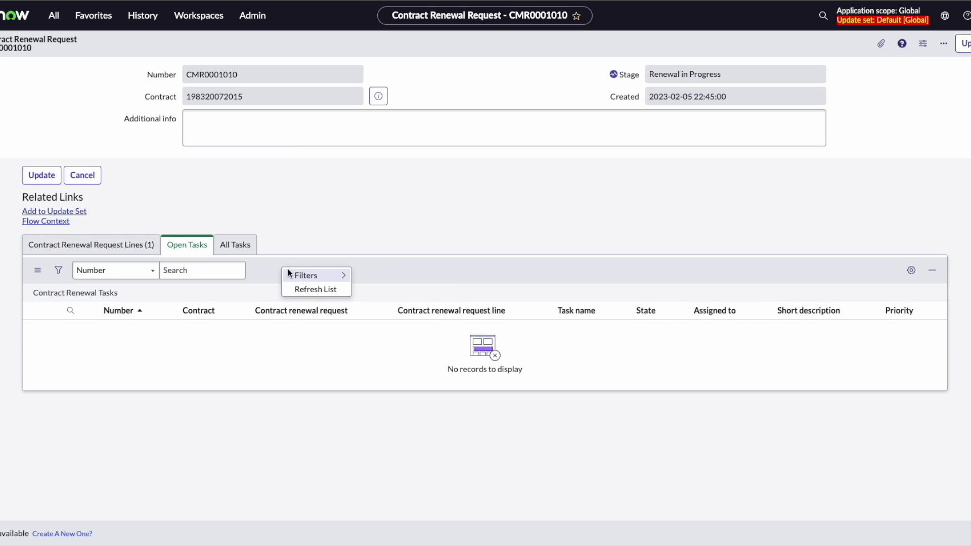
pyautogui.click(305, 288)
pyautogui.click(246, 245)
pyautogui.rightClick(291, 277)
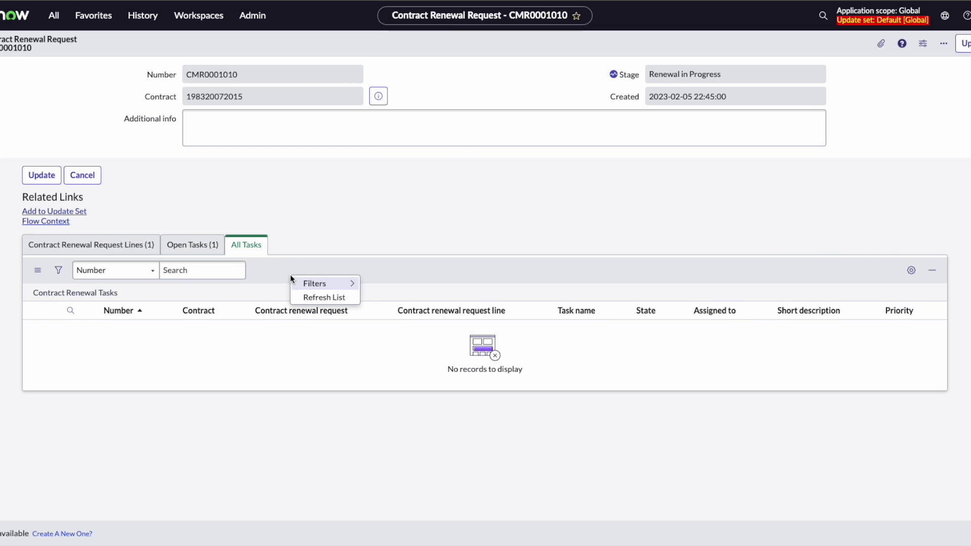
pyautogui.click(313, 298)
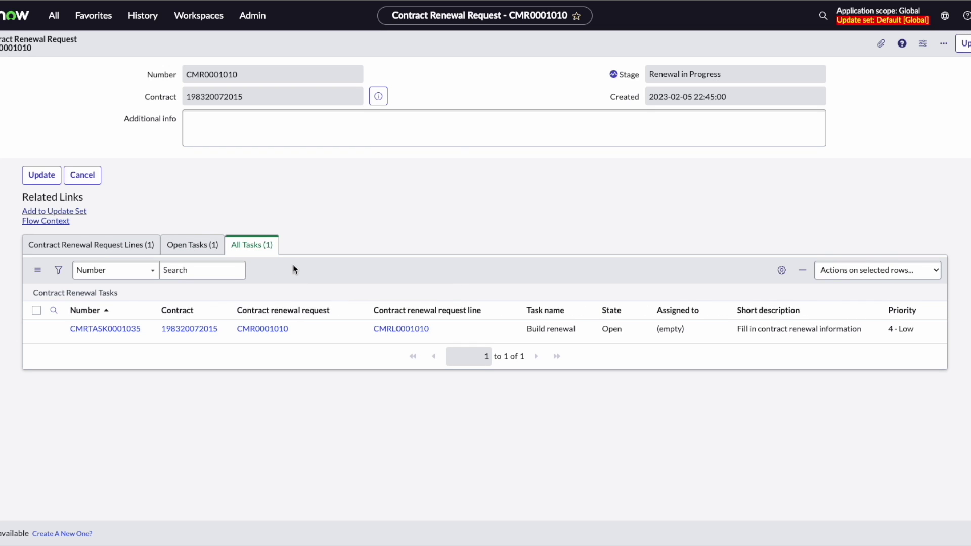
pyautogui.click(174, 252)
pyautogui.click(122, 330)
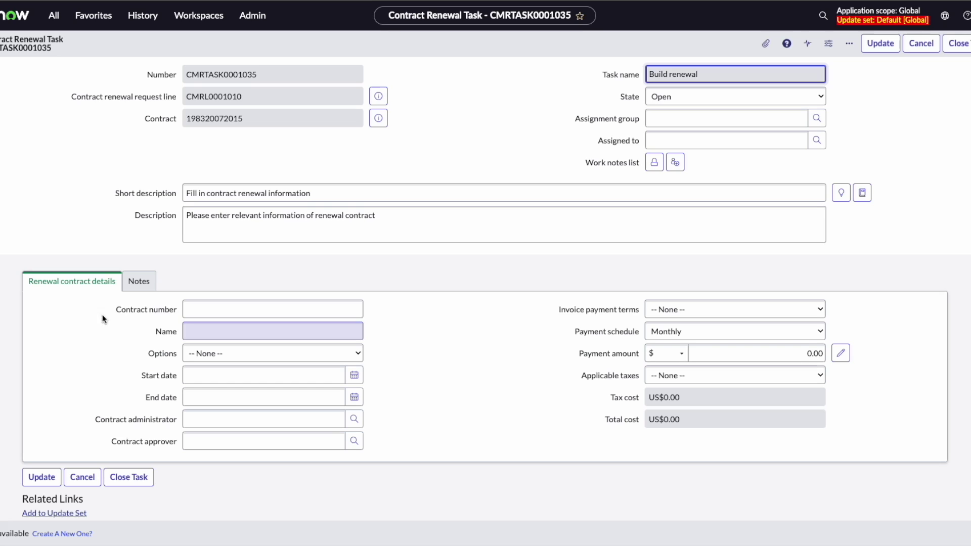
pyautogui.click(203, 310)
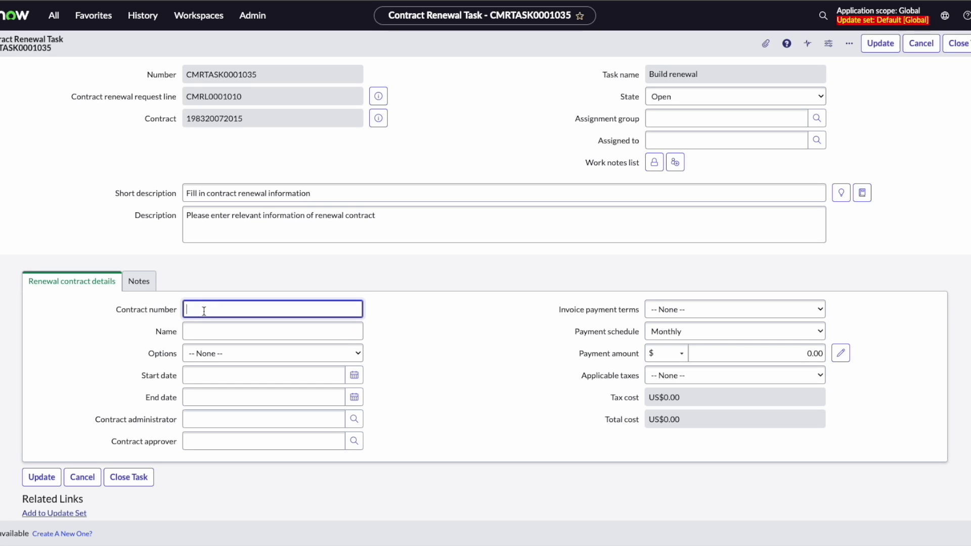
pyautogui.write('197346284652')
pyautogui.click(218, 332)
pyautogui.write('Wayne OS license contract')
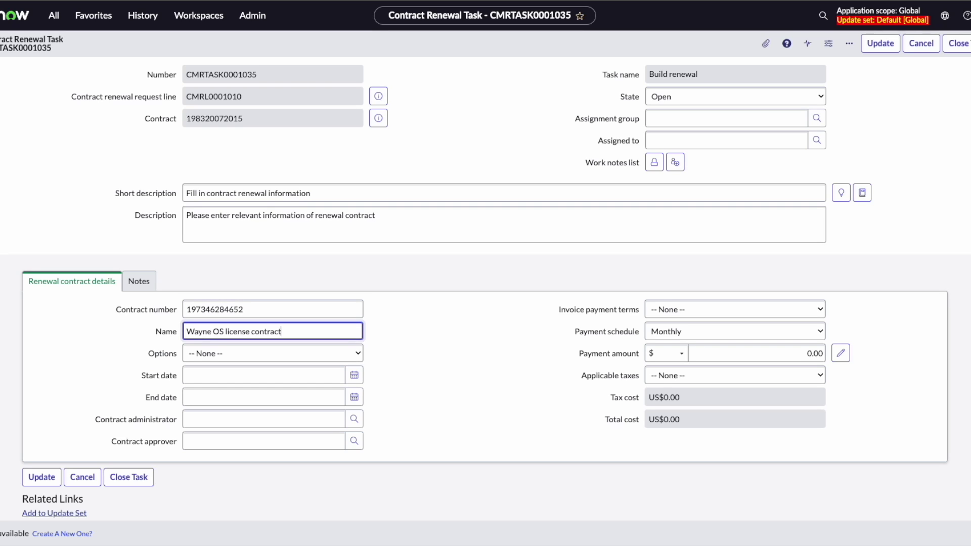
# - Set invoice payment terms to Net 30, taxes to Exempt, and enter the payment amount
pyautogui.click(714, 307)
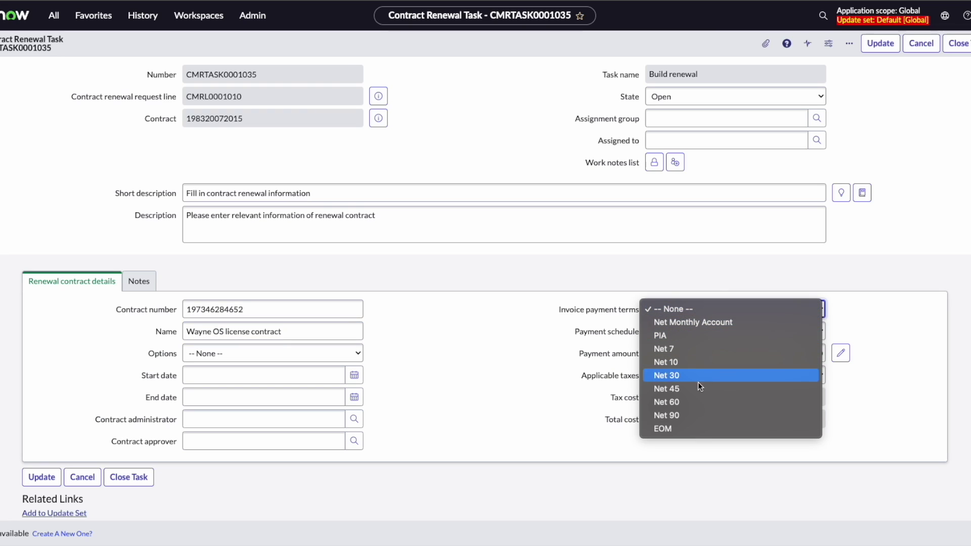
pyautogui.click(693, 374)
pyautogui.click(664, 383)
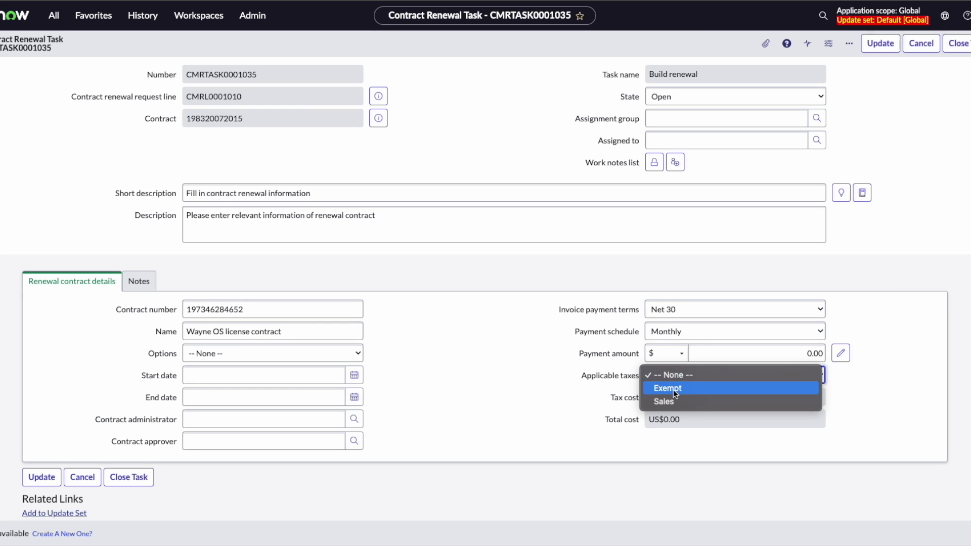
pyautogui.click(672, 389)
pyautogui.click(744, 353)
pyautogui.write('1000')
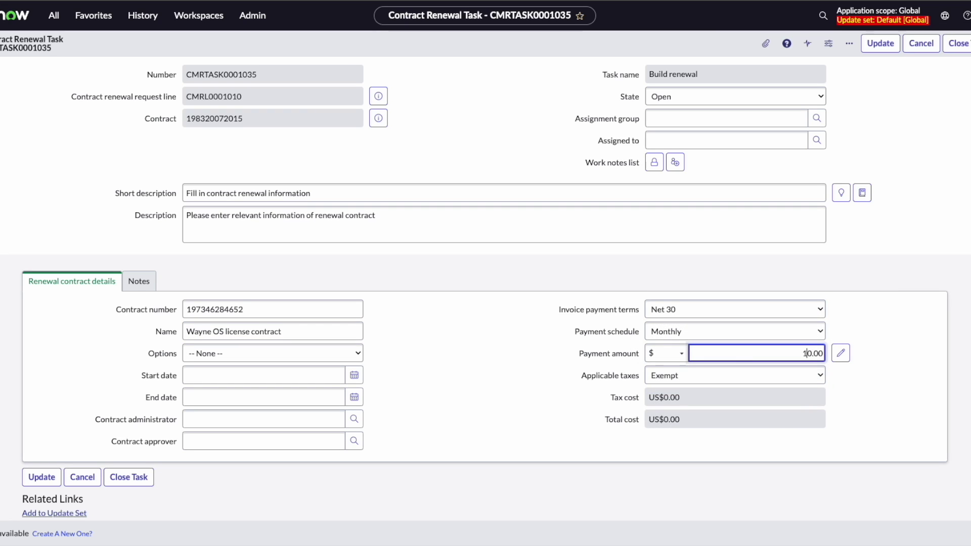
pyautogui.write('00')
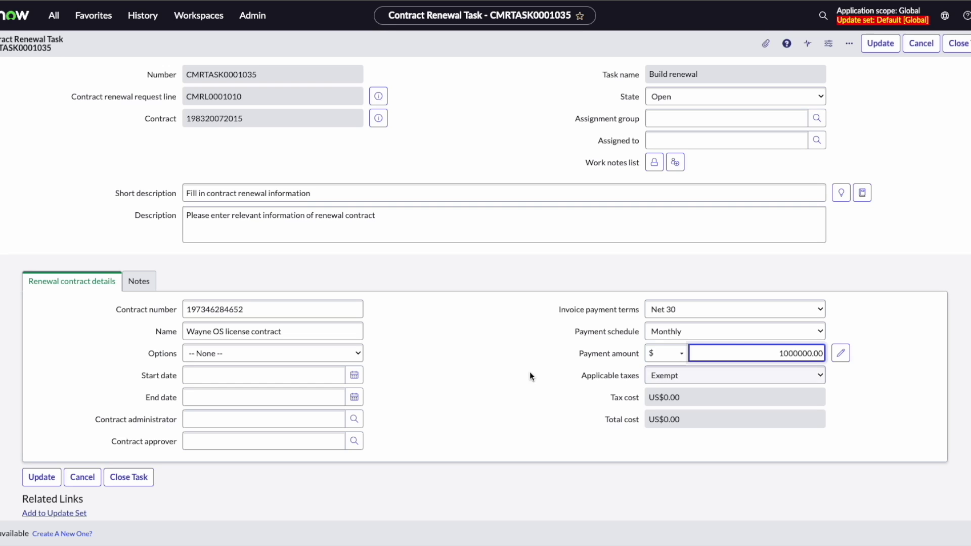
# - Set the renewal start date to 2023-02-13 with a 3 Years renewal term
pyautogui.click(361, 376)
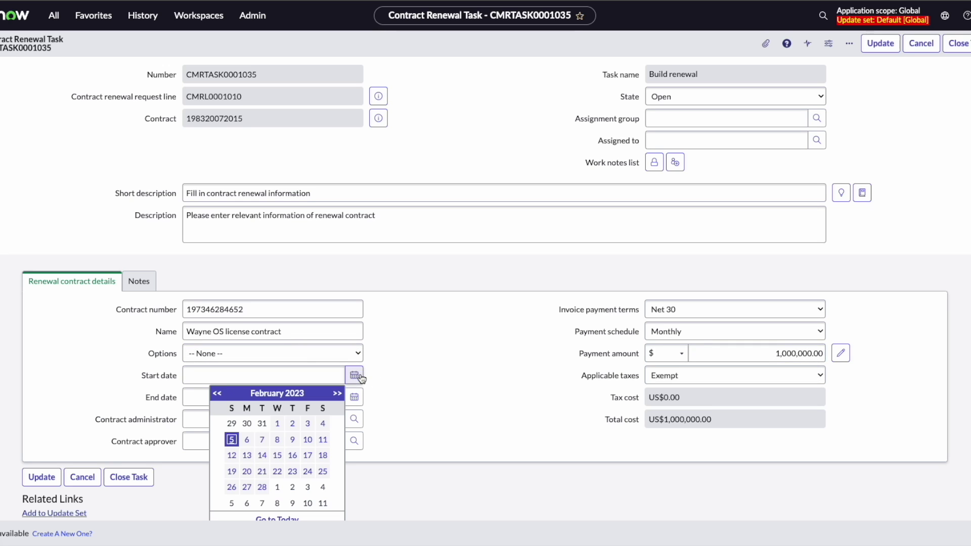
pyautogui.click(241, 457)
pyautogui.click(296, 358)
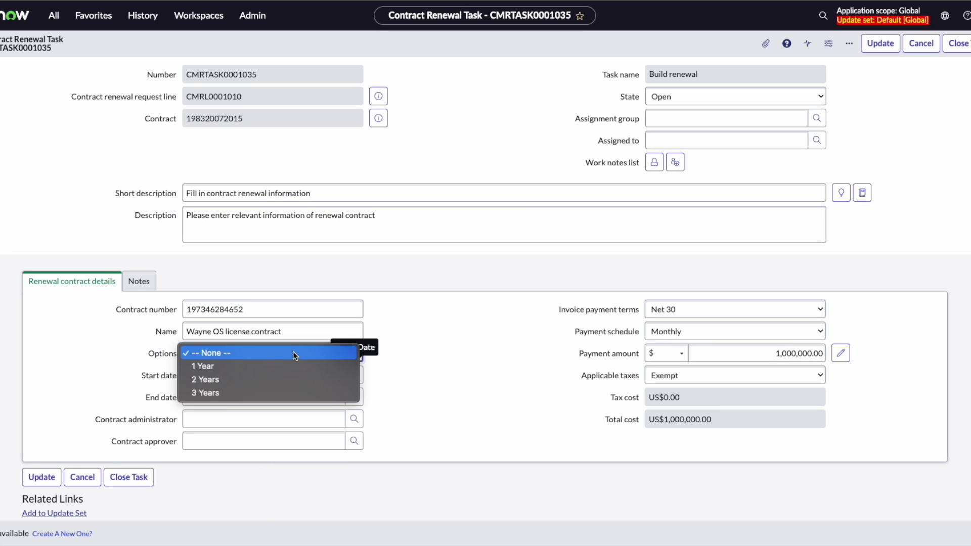
pyautogui.click(287, 391)
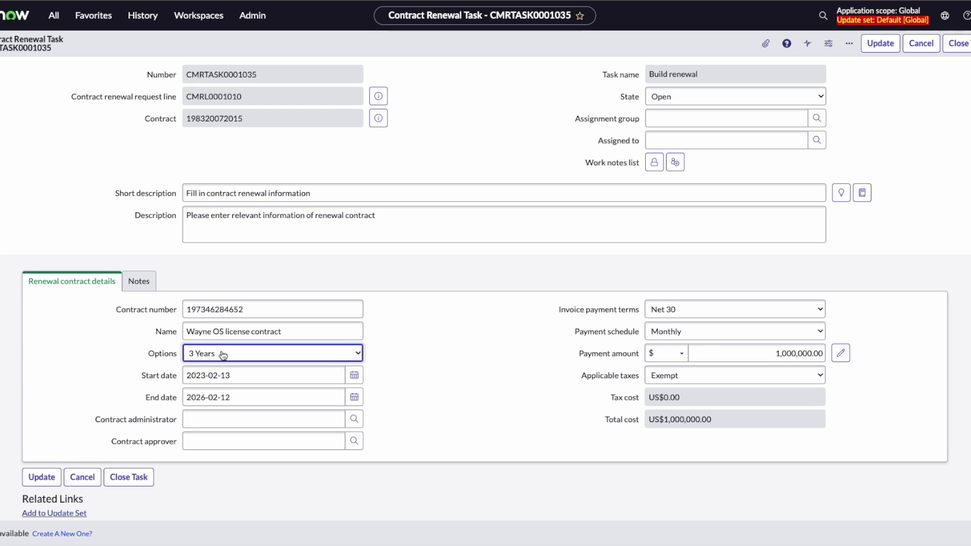
# - Choose the contract administrator and the contract approver from the name suggestions
pyautogui.click(223, 419)
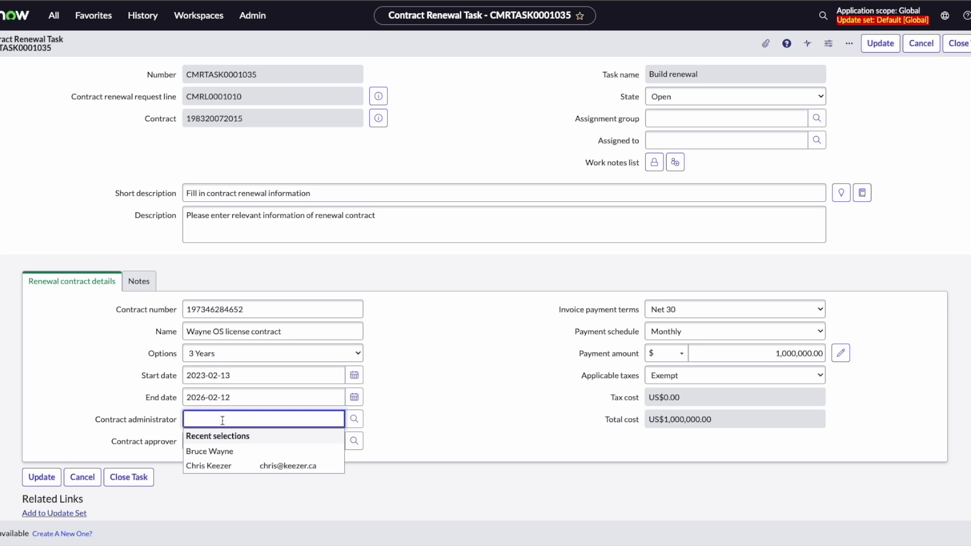
pyautogui.write('Bruce')
pyautogui.press('Return')
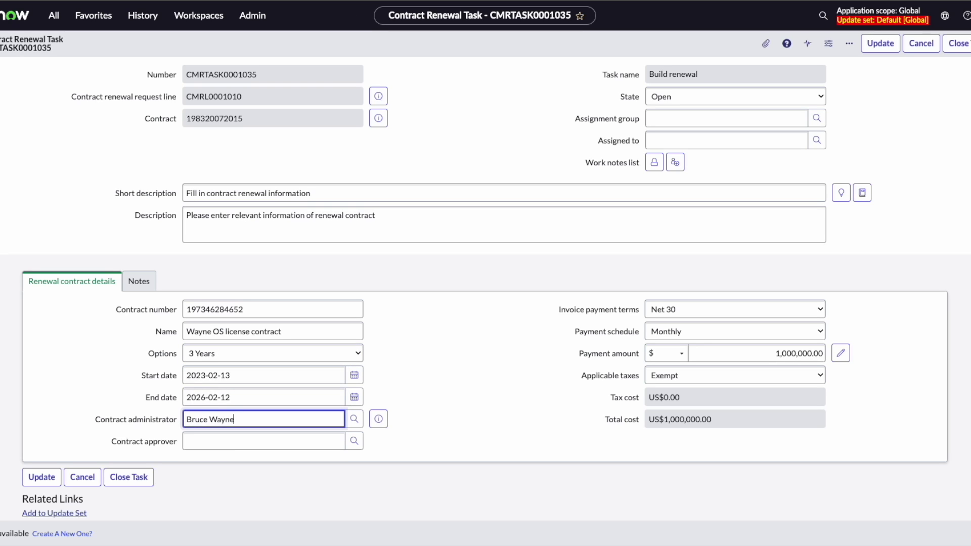
pyautogui.click(230, 439)
pyautogui.write('John')
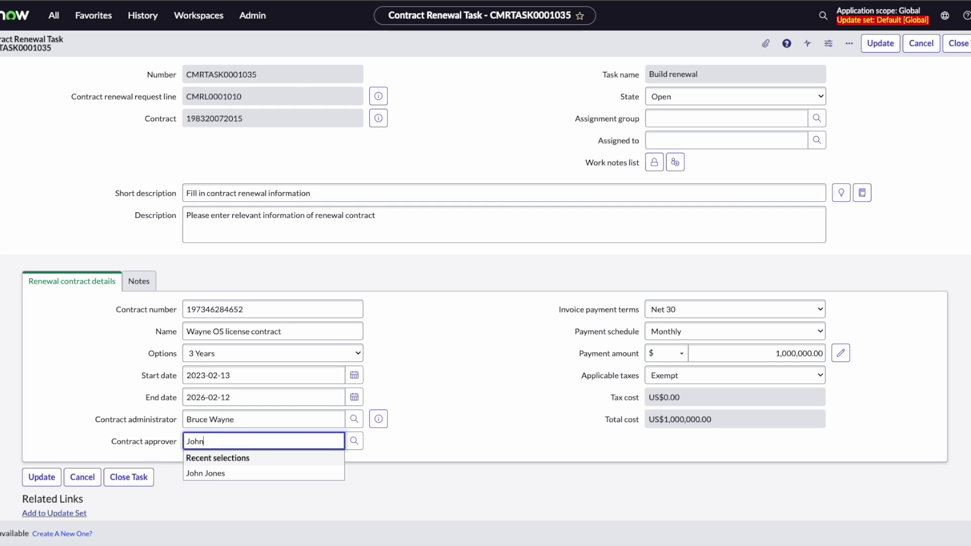
pyautogui.press('Return')
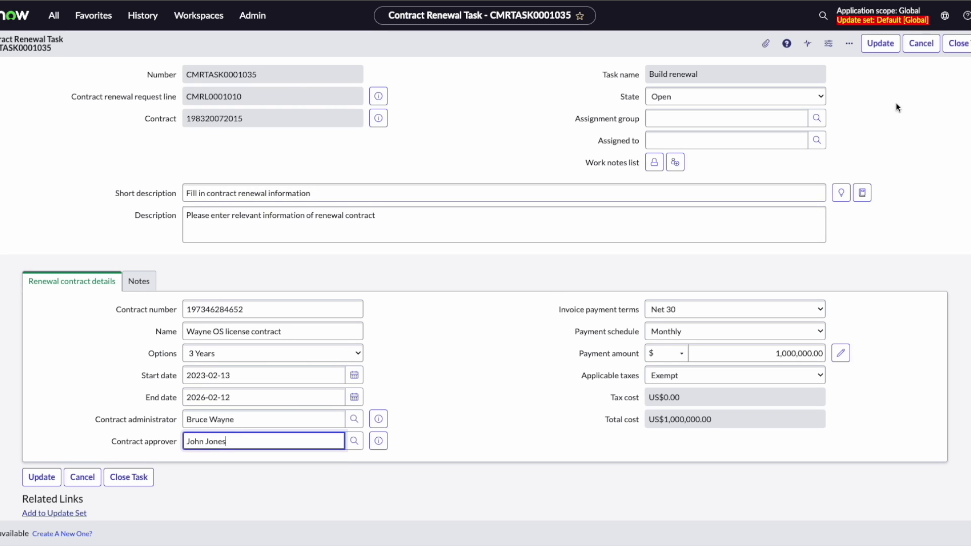
# - Close the Build renewal task as complete and reload the renewal task list
pyautogui.click(959, 45)
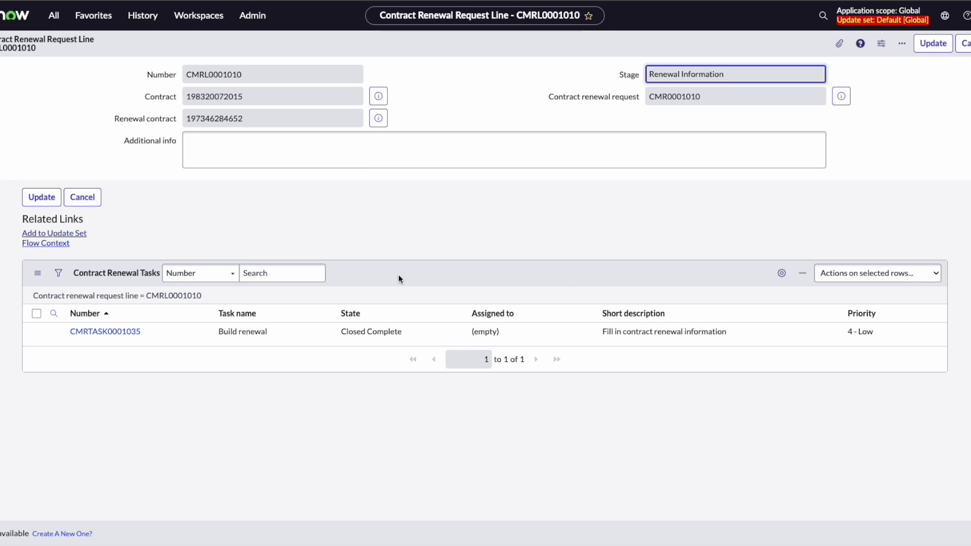
pyautogui.rightClick(399, 279)
pyautogui.click(412, 296)
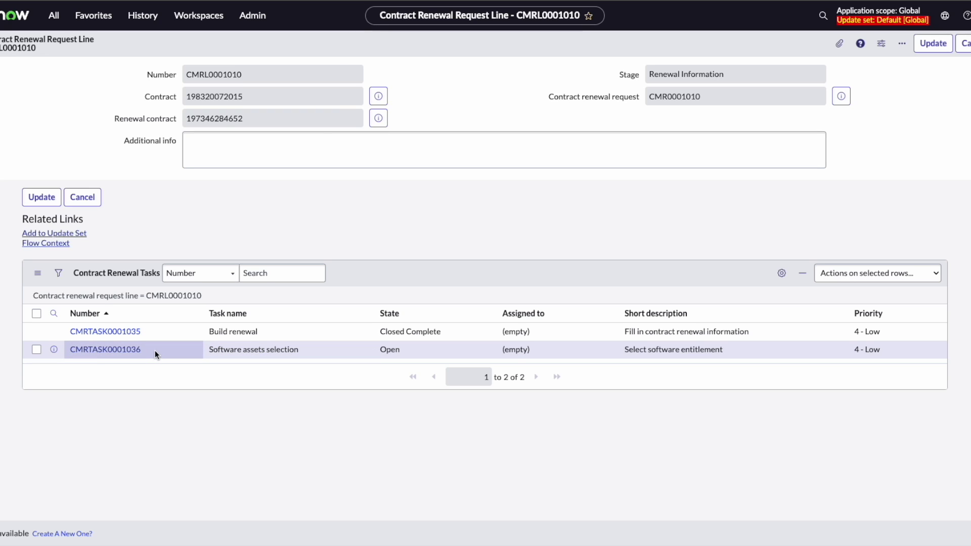
# - Open Software assets selection task CMRTASK0001036 and view its Planned Entitlements
pyautogui.click(122, 350)
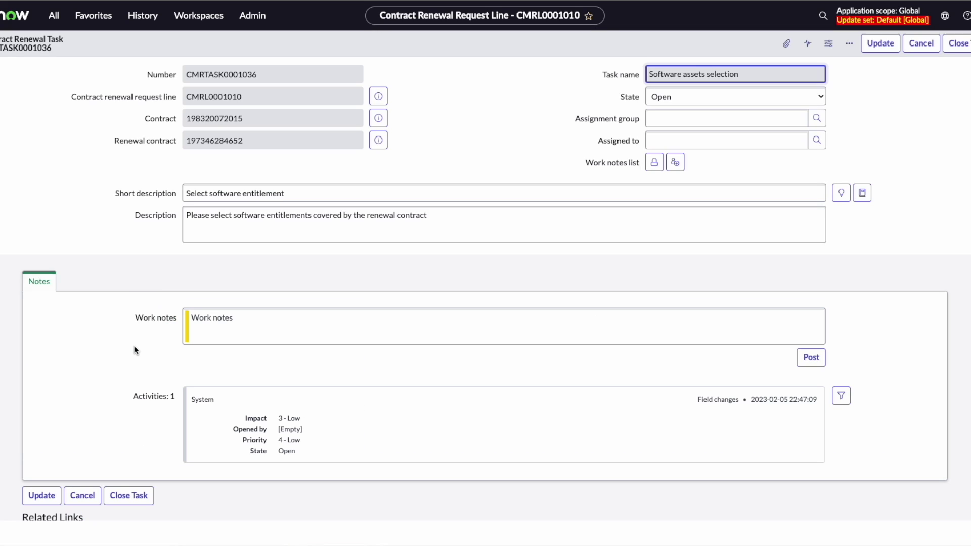
pyautogui.scroll(-4, 111, 348)
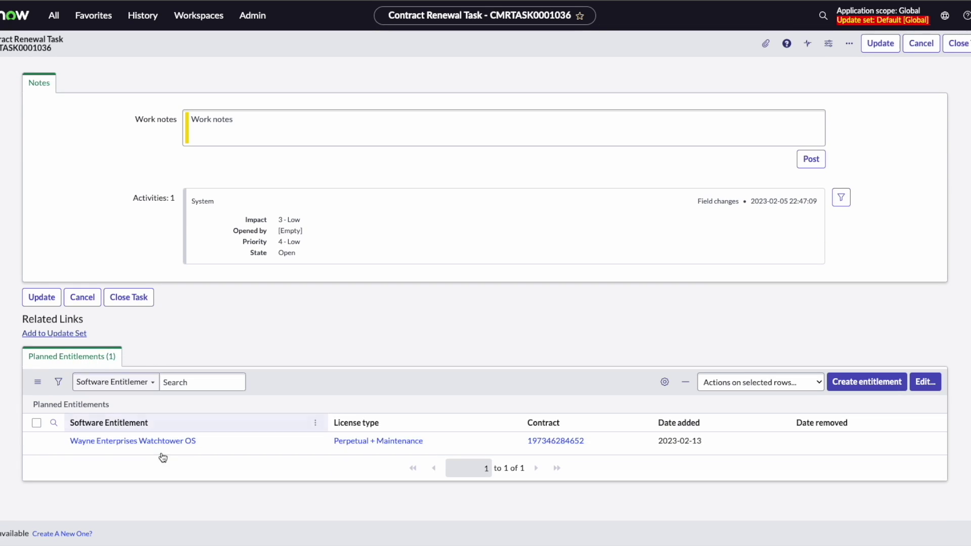
pyautogui.click(335, 445)
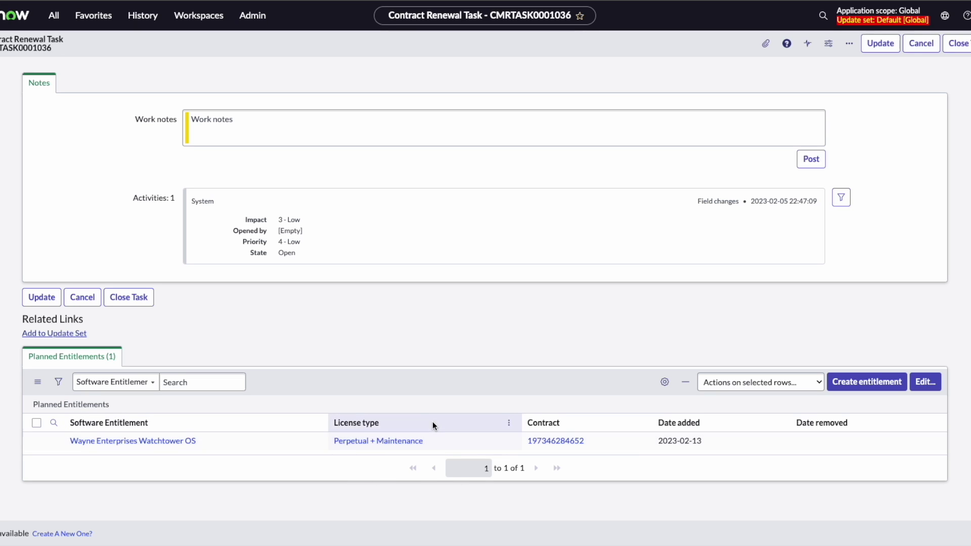
# - Create an entitlement for Wayne Enterprises Watchtower OS with license type Maintenance
pyautogui.click(854, 382)
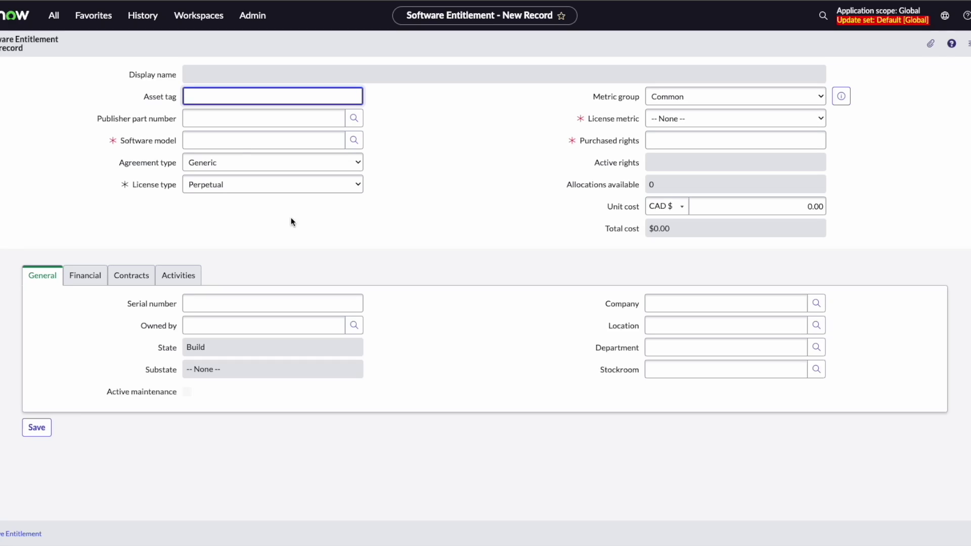
pyautogui.click(219, 140)
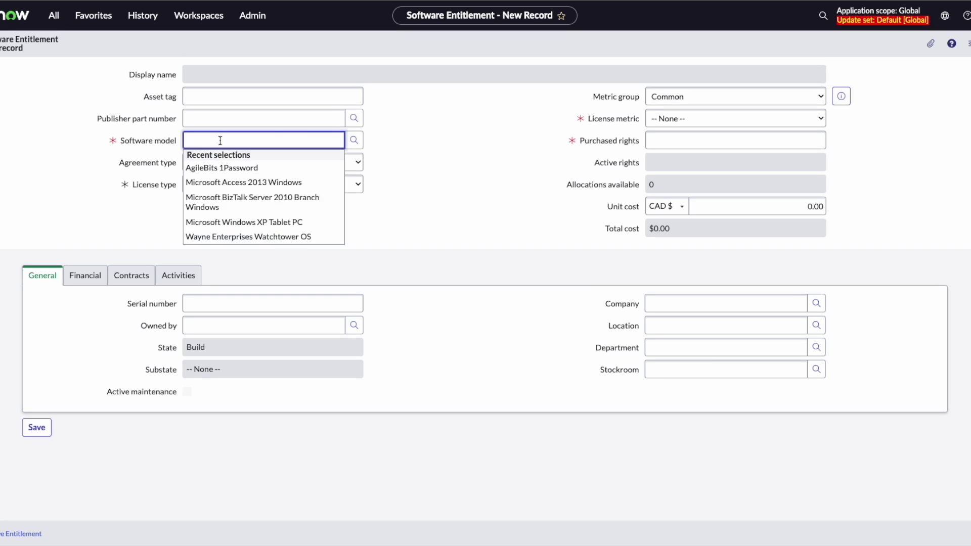
pyautogui.click(247, 234)
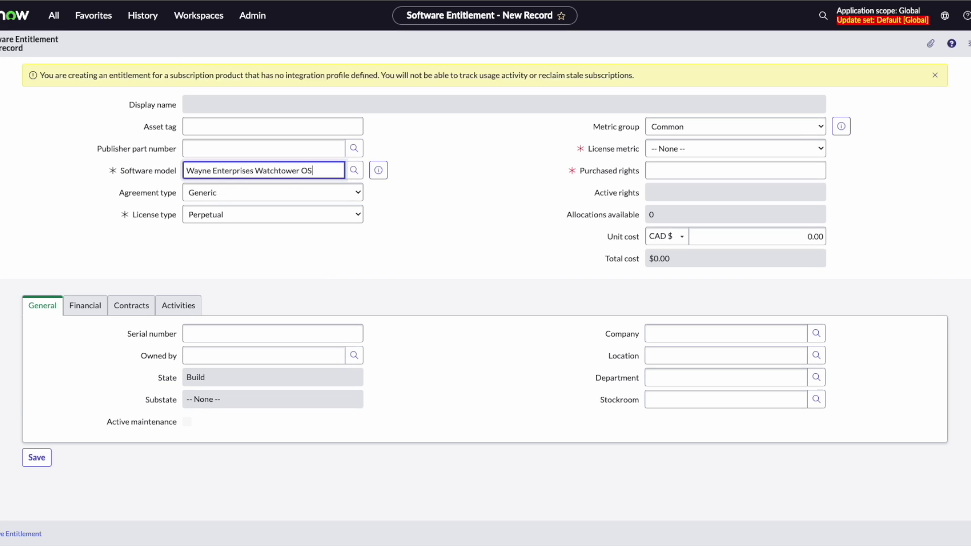
pyautogui.click(217, 213)
pyautogui.click(232, 268)
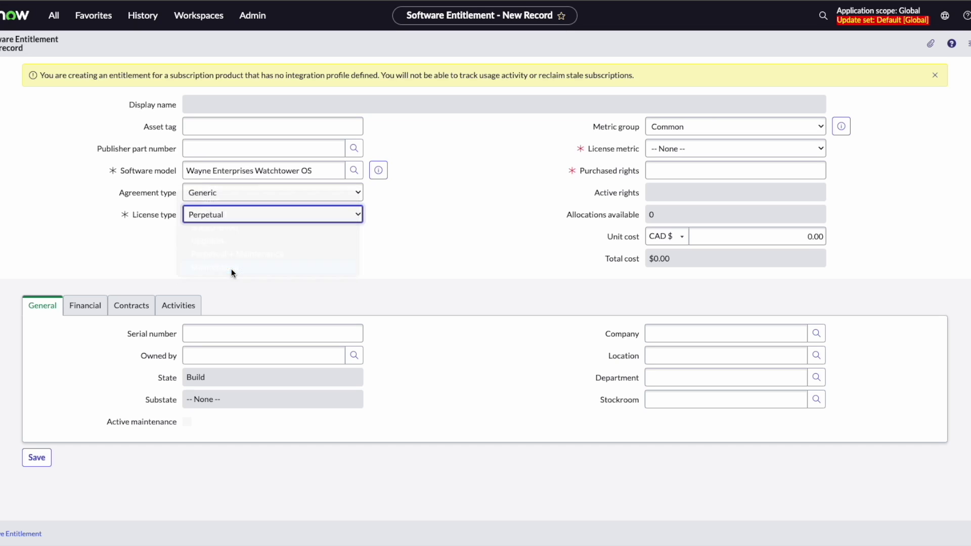
# - Set the entitlement dates from 2023-02-13 to 2026-02-13
pyautogui.click(354, 237)
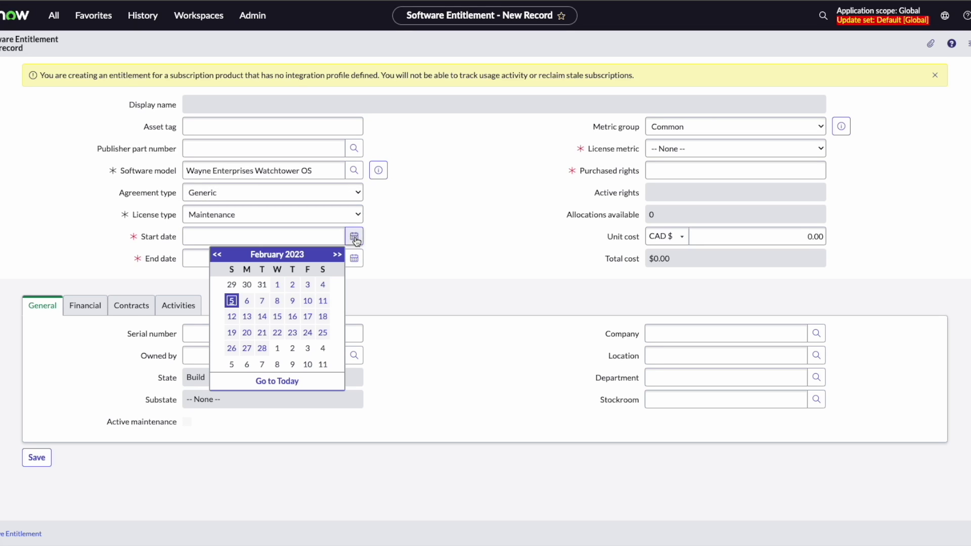
pyautogui.click(249, 314)
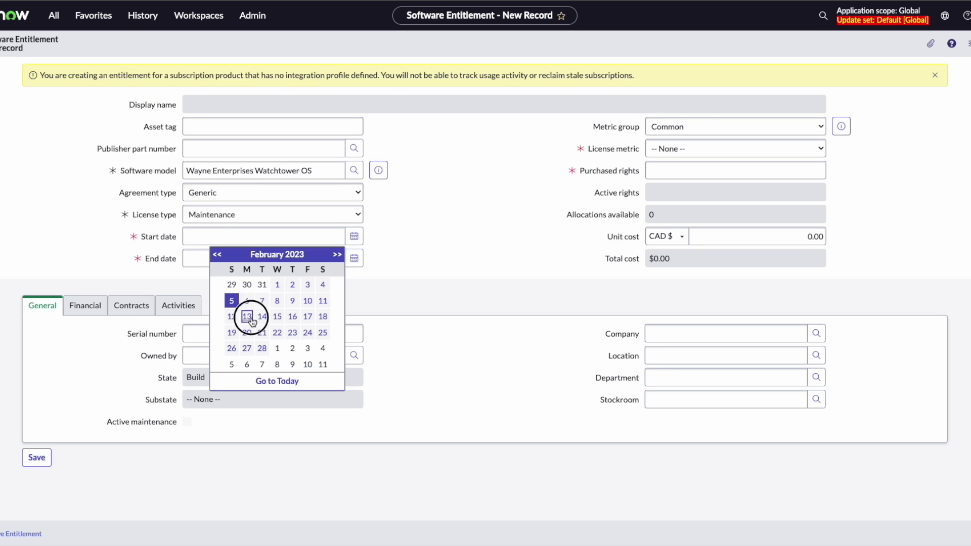
pyautogui.click(354, 259)
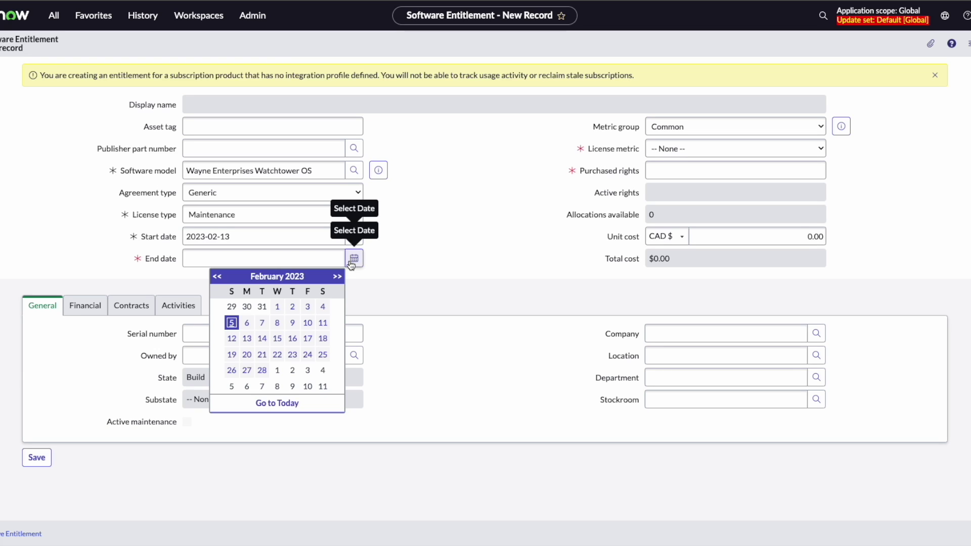
pyautogui.click(247, 340)
pyautogui.click(205, 259)
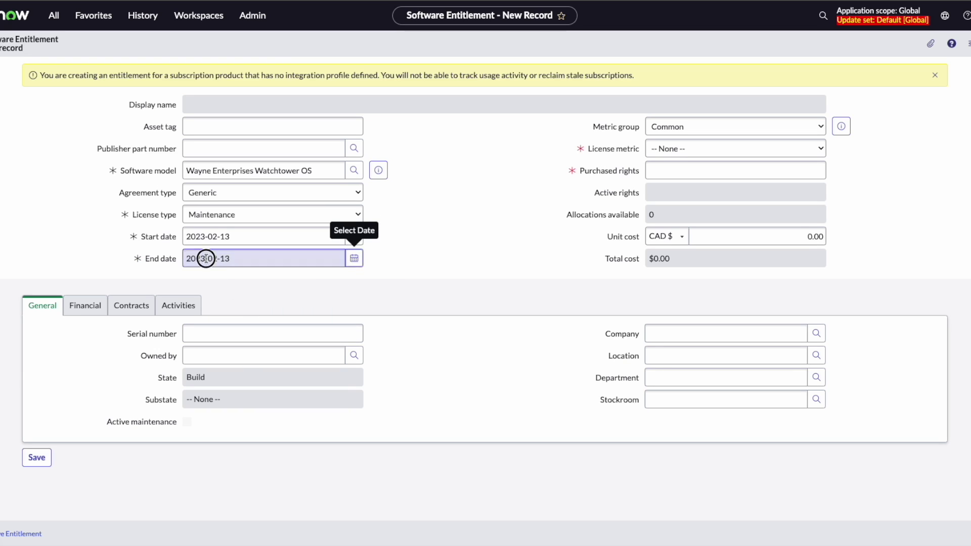
pyautogui.press('BackSpace')
pyautogui.write('6')
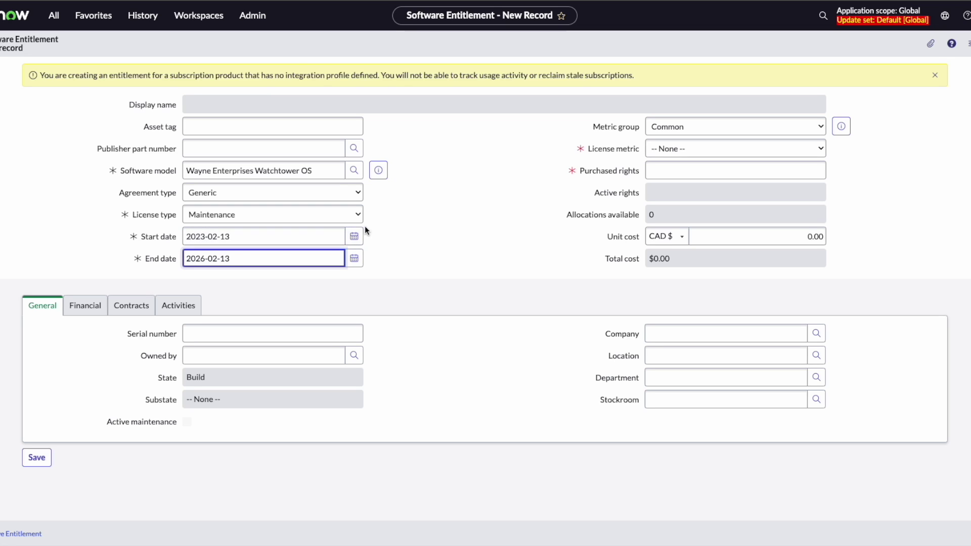
# - Set license metric Per Device, 100 purchased rights, and a unit cost of US$1,000.00
pyautogui.click(688, 148)
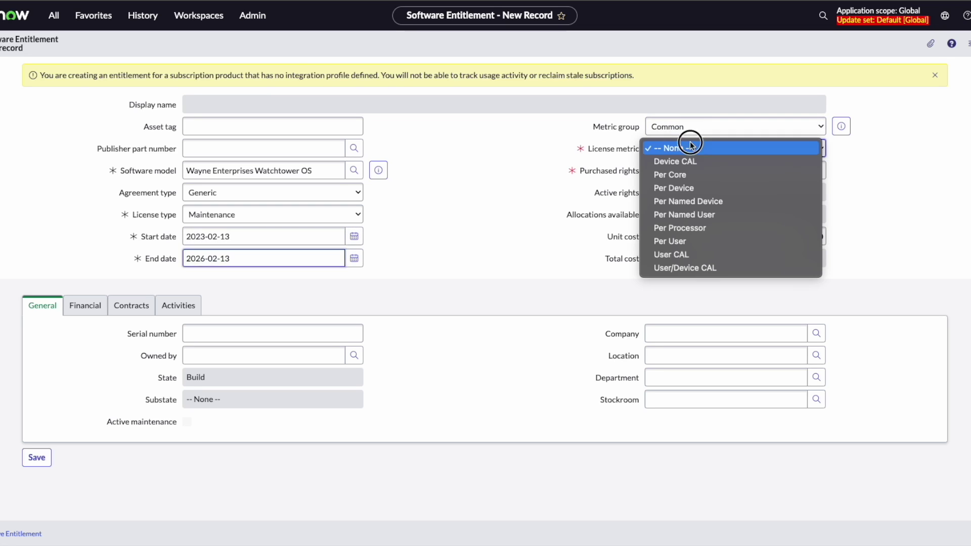
pyautogui.click(679, 188)
pyautogui.click(666, 193)
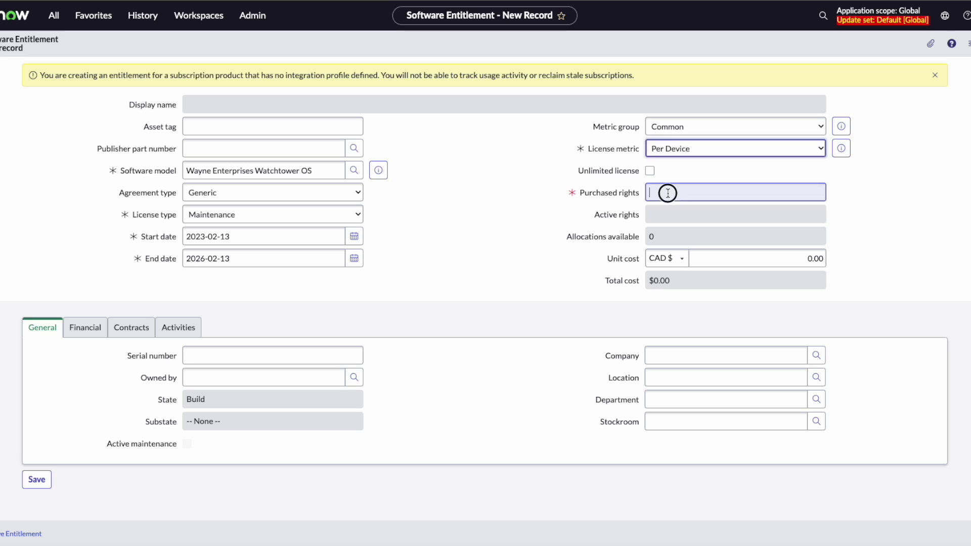
pyautogui.write('100')
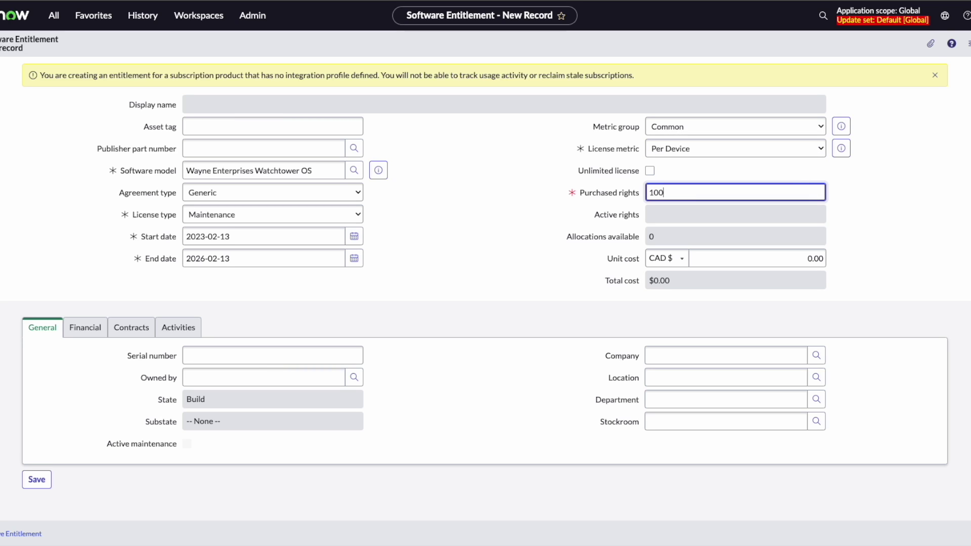
pyautogui.click(722, 258)
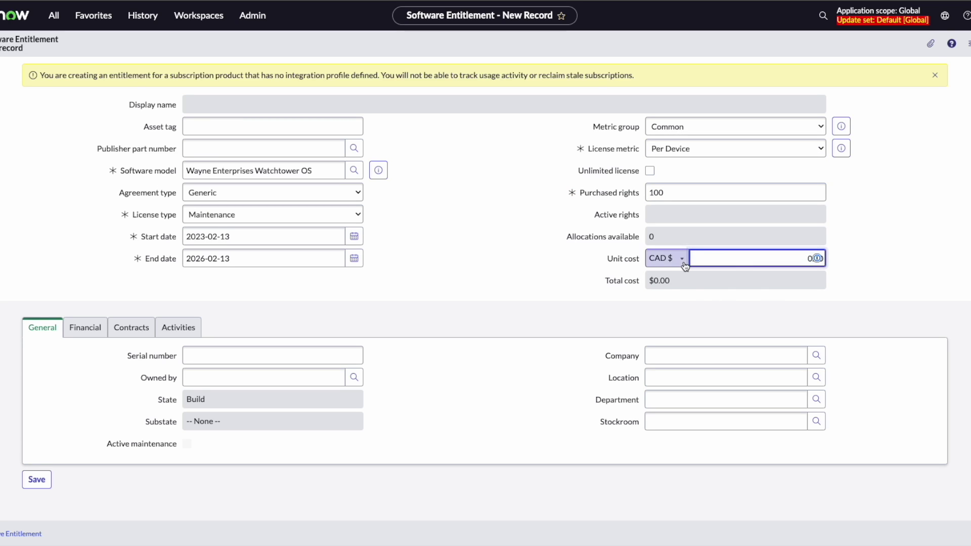
pyautogui.click(666, 258)
pyautogui.press('Return')
pyautogui.click(789, 258)
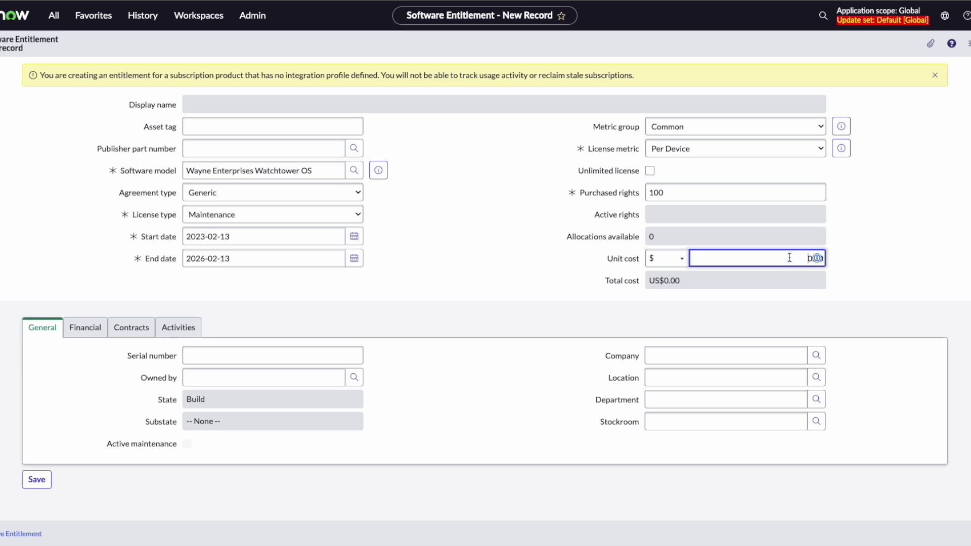
pyautogui.write('1000')
pyautogui.click(512, 259)
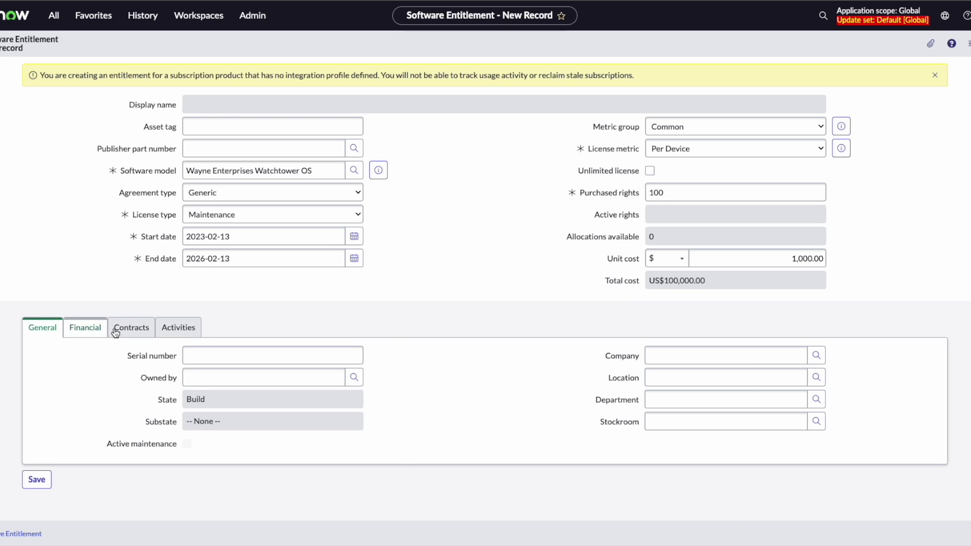
# - Save the new entitlement, then close Software assets selection task CMRTASK0001036 as complete
pyautogui.rightClick(839, 44)
pyautogui.click(860, 50)
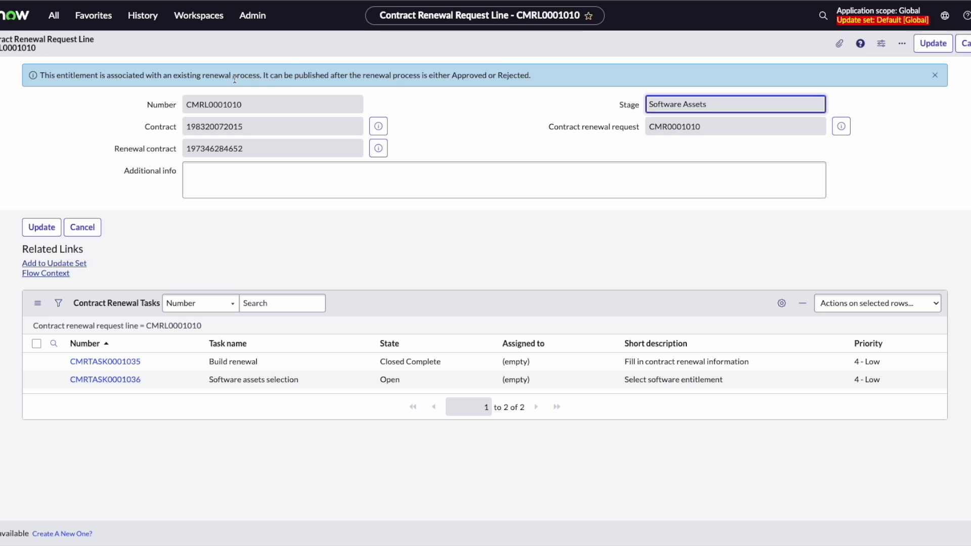
pyautogui.click(123, 383)
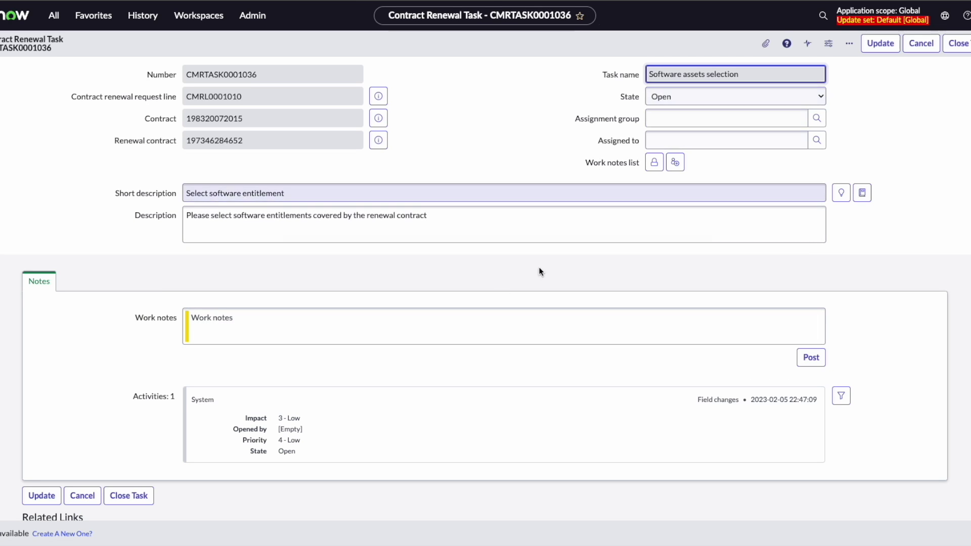
pyautogui.scroll(-5, 420, 314)
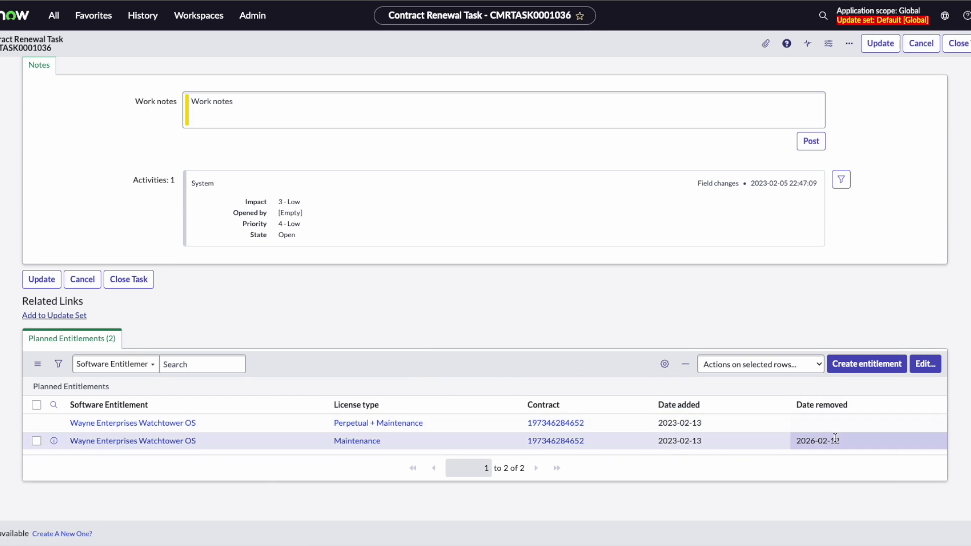
pyautogui.scroll(5, 802, 316)
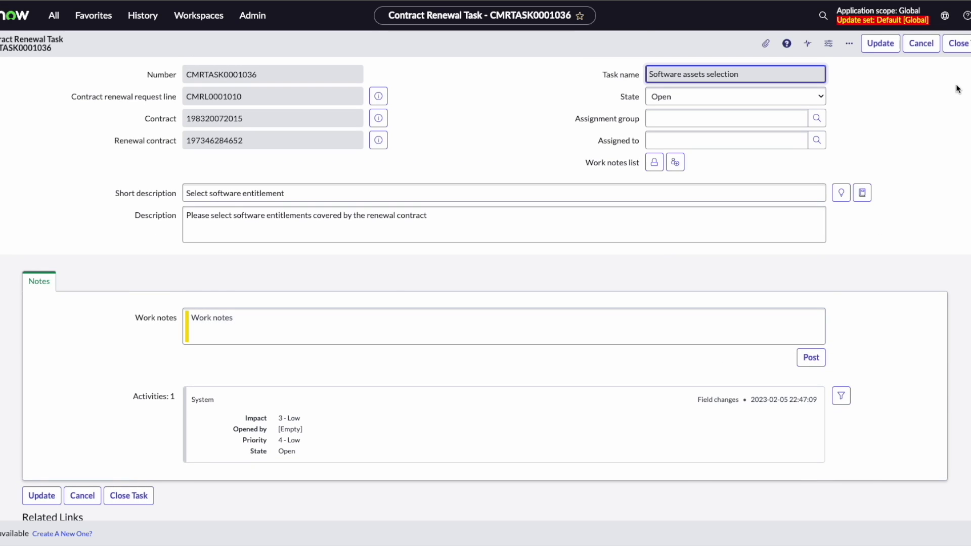
pyautogui.click(961, 45)
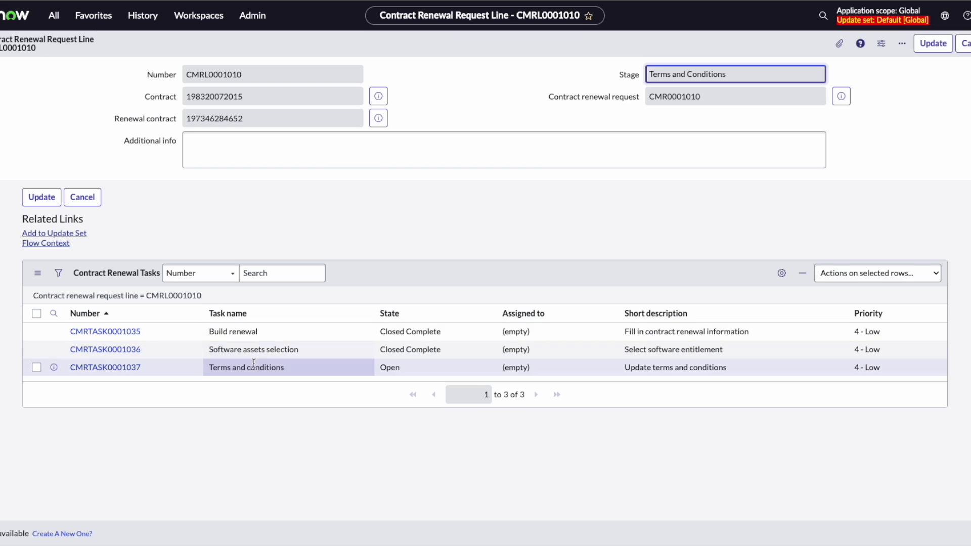
# - Append 'Adjustments' to the Wayne Enterprises Terms description, update it, and close task CMRTASK0001037
pyautogui.click(113, 372)
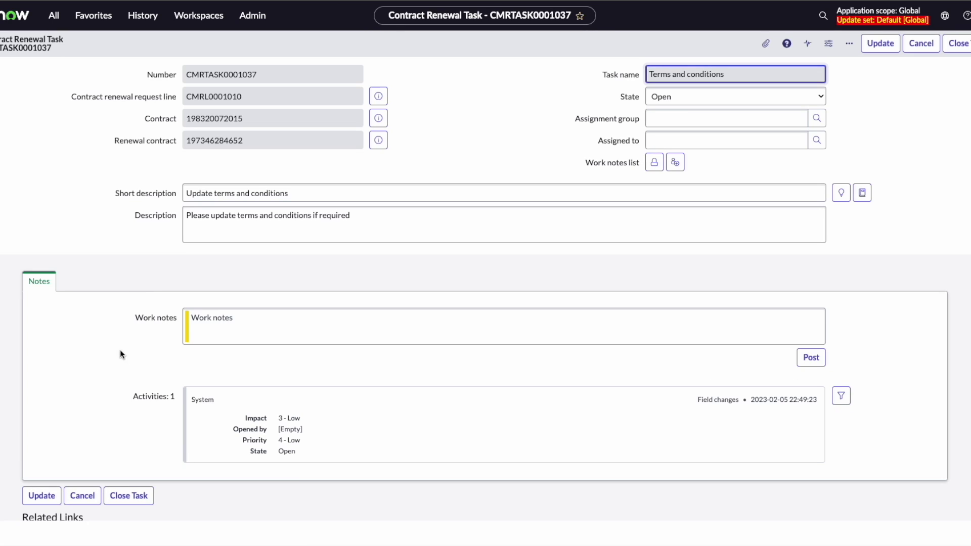
pyautogui.scroll(-4, 151, 322)
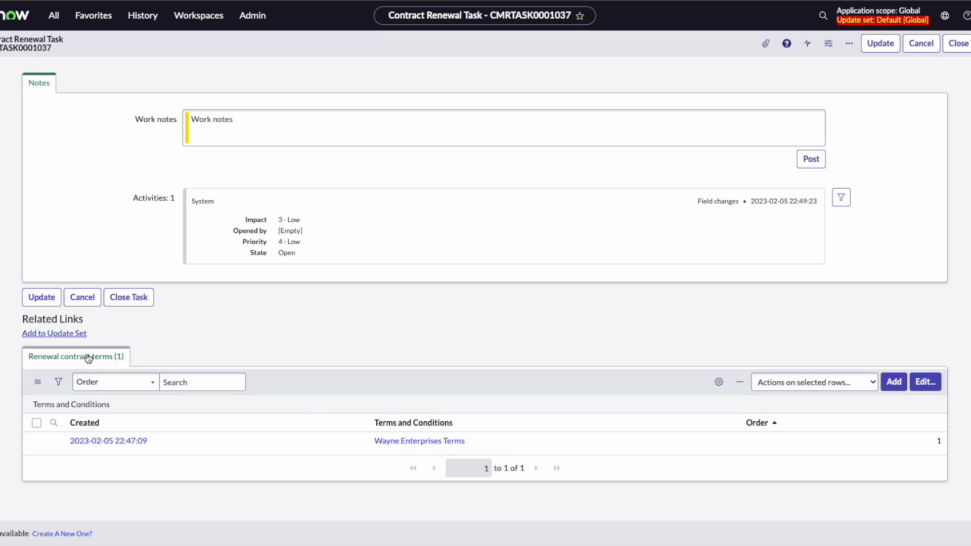
pyautogui.click(429, 442)
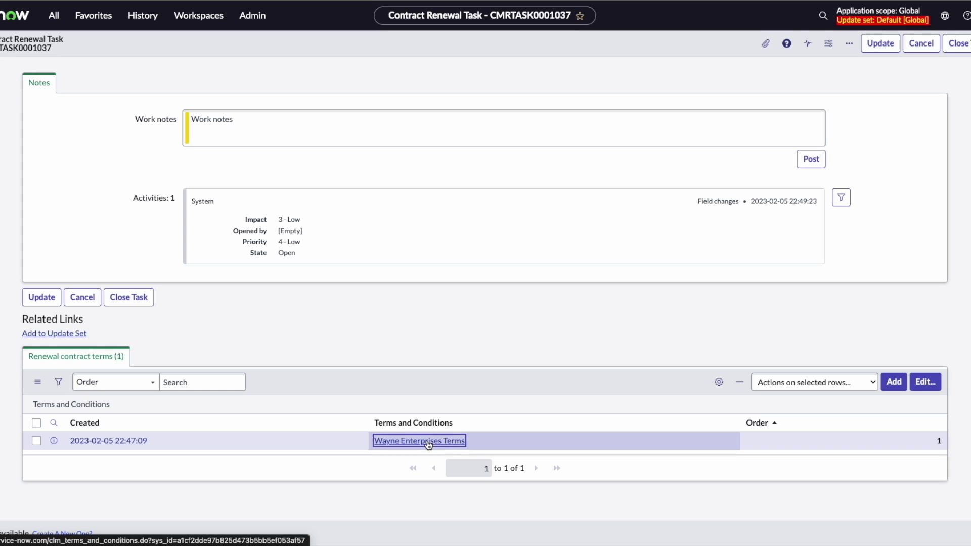
pyautogui.click(461, 172)
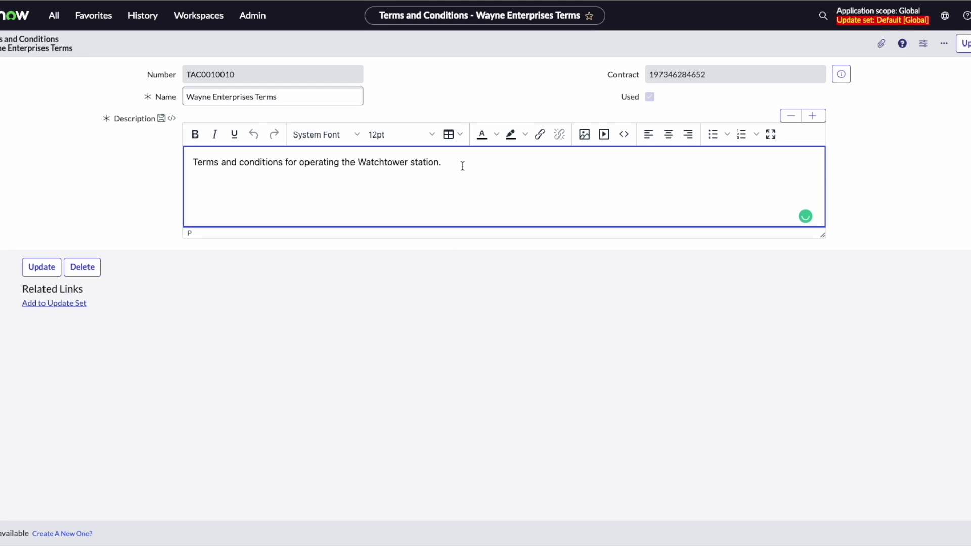
pyautogui.write('Adjustments')
pyautogui.click(965, 44)
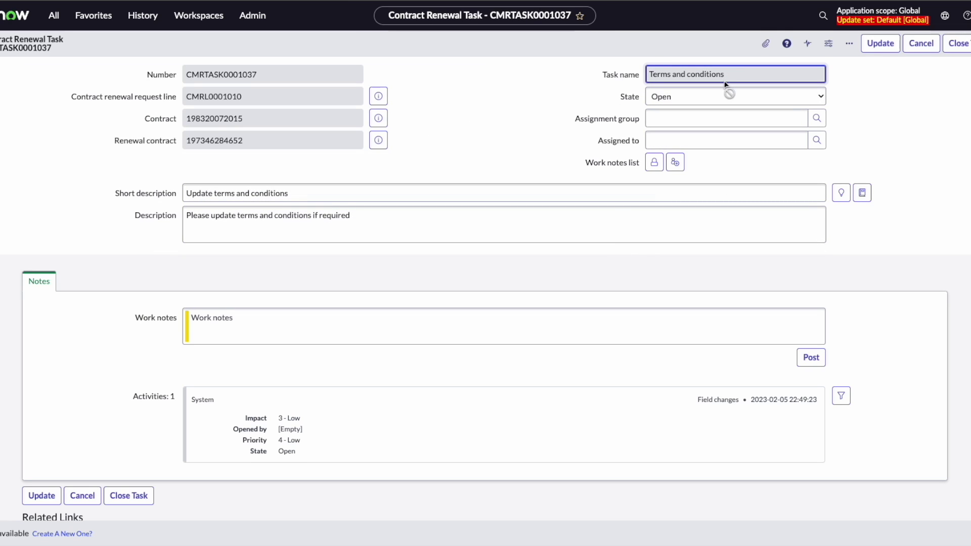
pyautogui.click(963, 45)
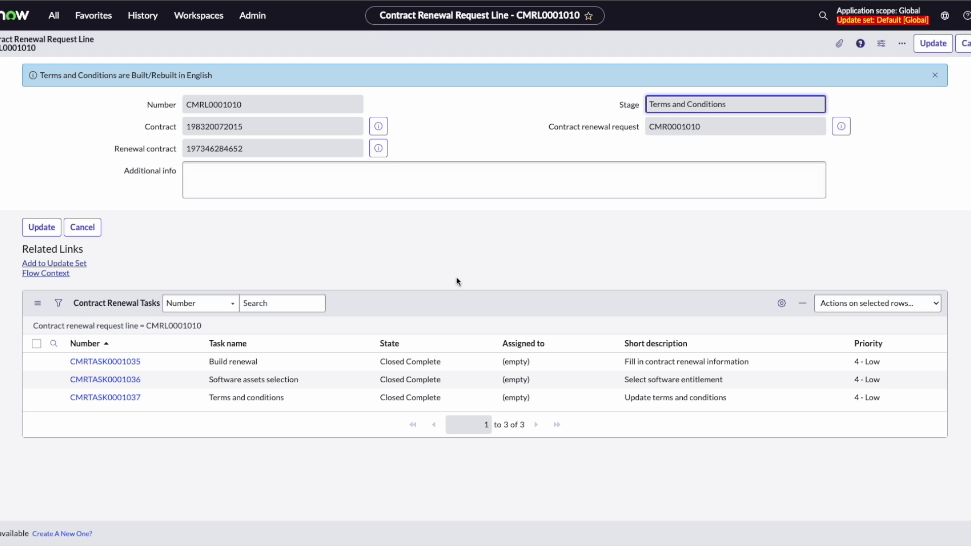
# - Add work note 'none required' to Rate cards task CMRTASK0001038 and close it as complete
pyautogui.rightClick(423, 304)
pyautogui.click(437, 324)
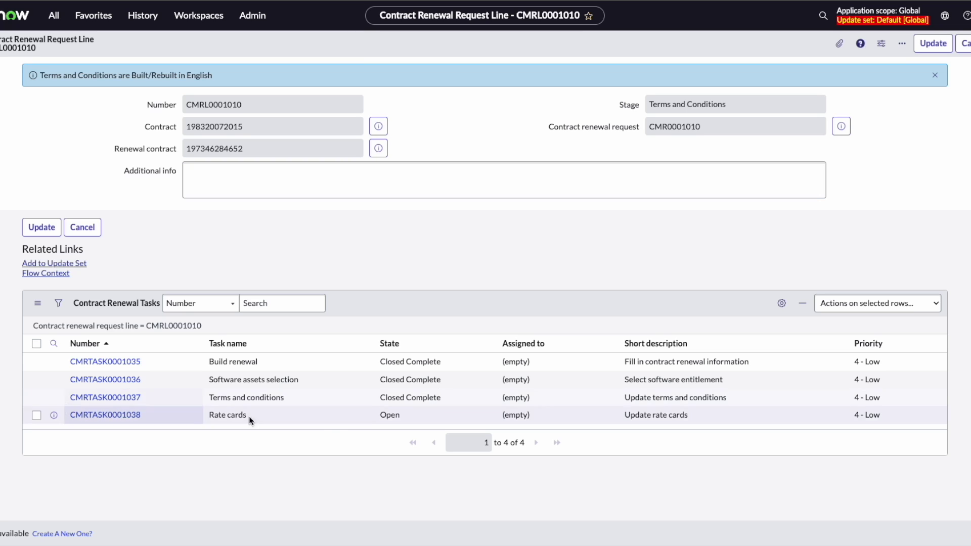
pyautogui.click(132, 417)
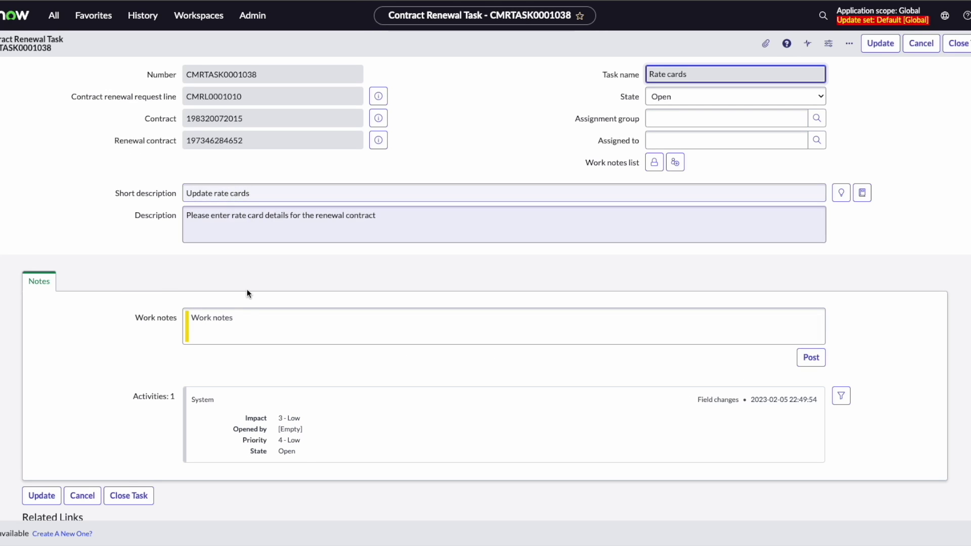
pyautogui.click(238, 327)
pyautogui.write('none')
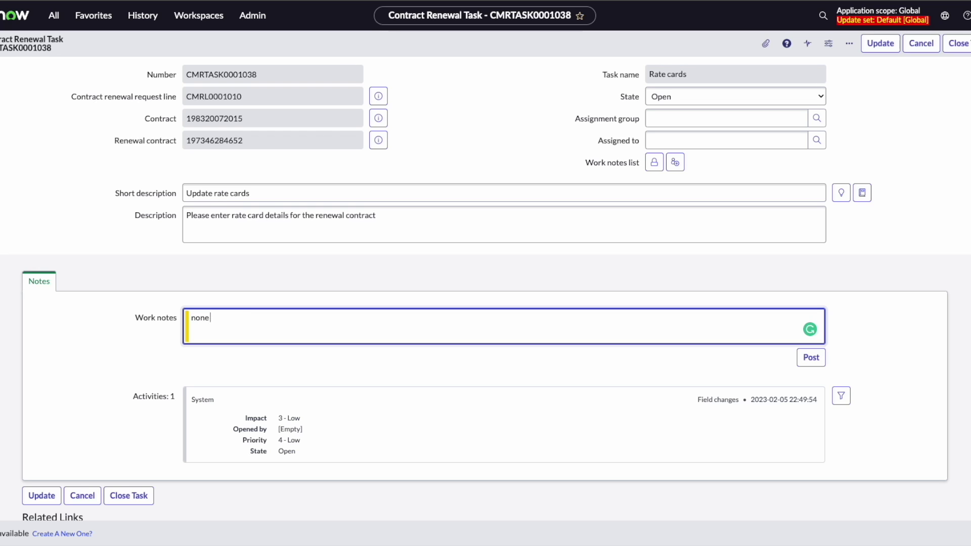
pyautogui.write(' required')
pyautogui.scroll(-4, 885, 316)
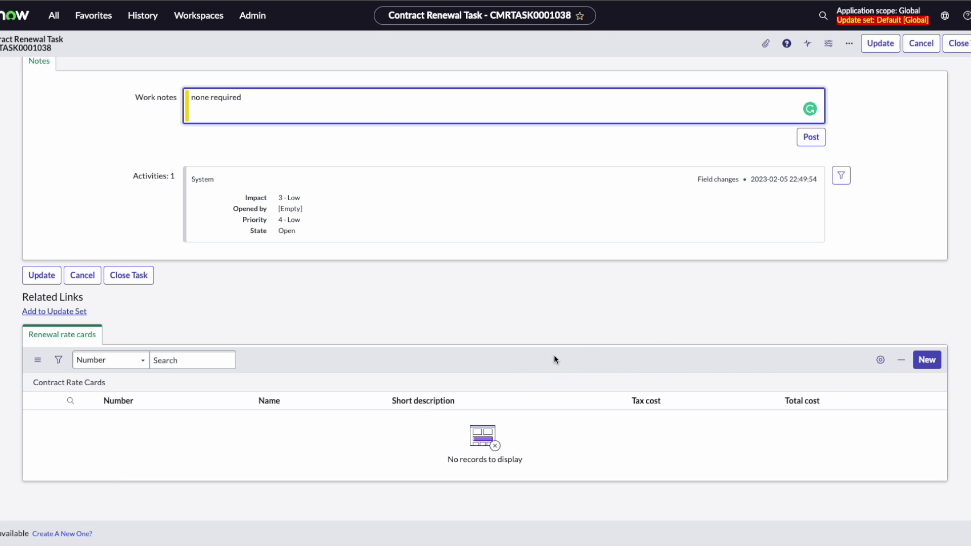
pyautogui.scroll(4, 325, 202)
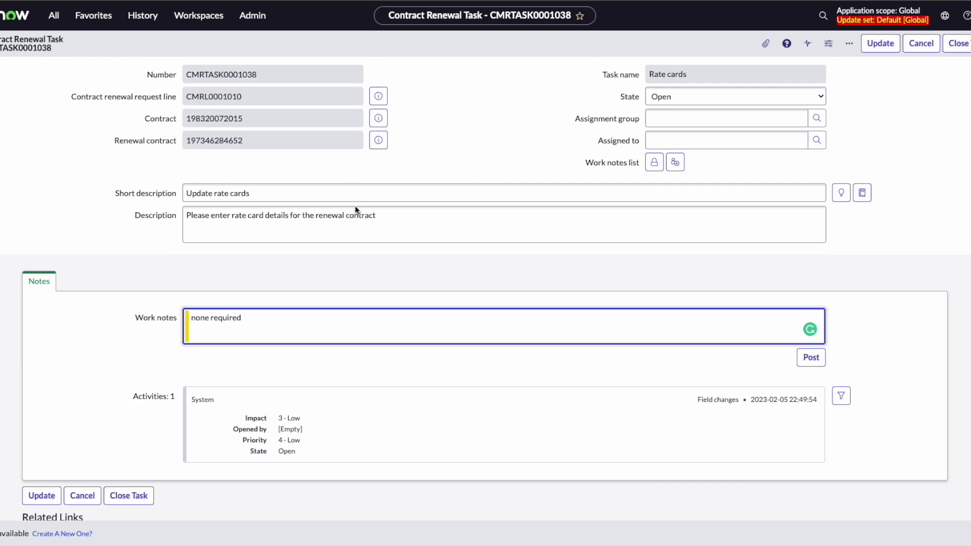
pyautogui.click(963, 45)
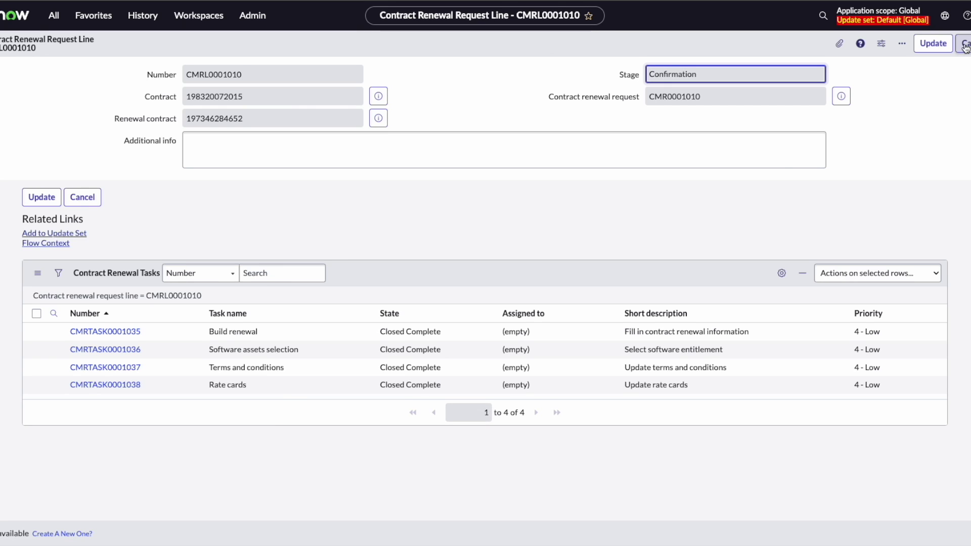
# - Refresh the task list, open Renewal confirmation task CMRTASK0001039, and preview the renewal contract
pyautogui.rightClick(359, 269)
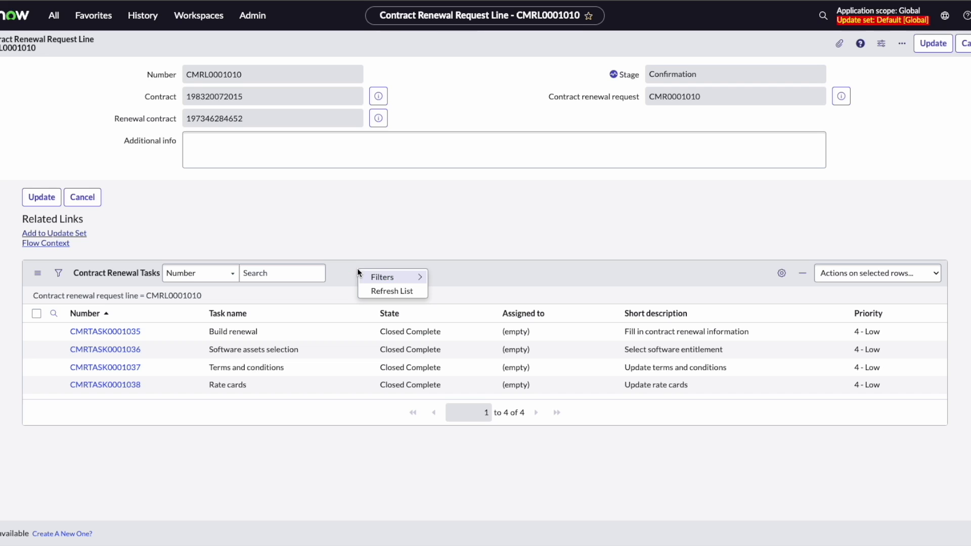
pyautogui.click(377, 292)
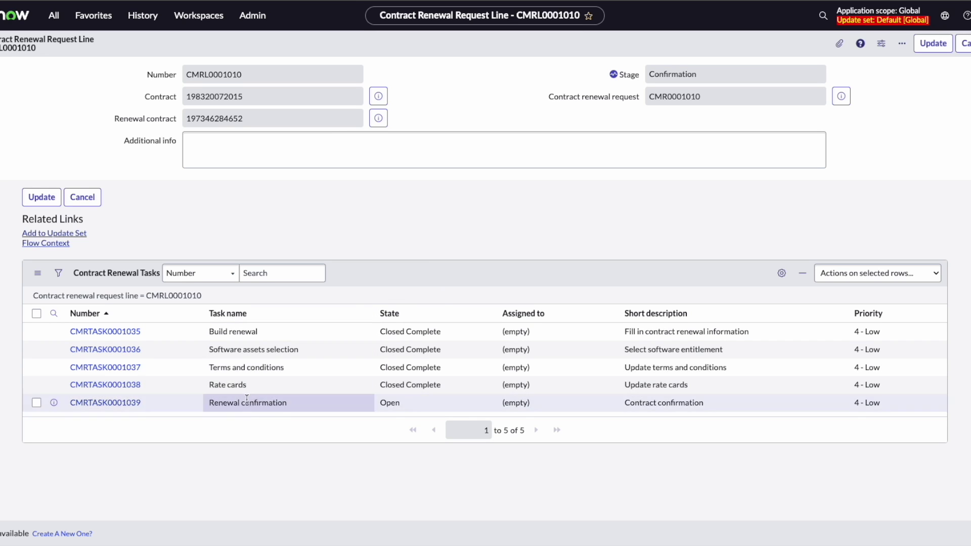
pyautogui.click(126, 403)
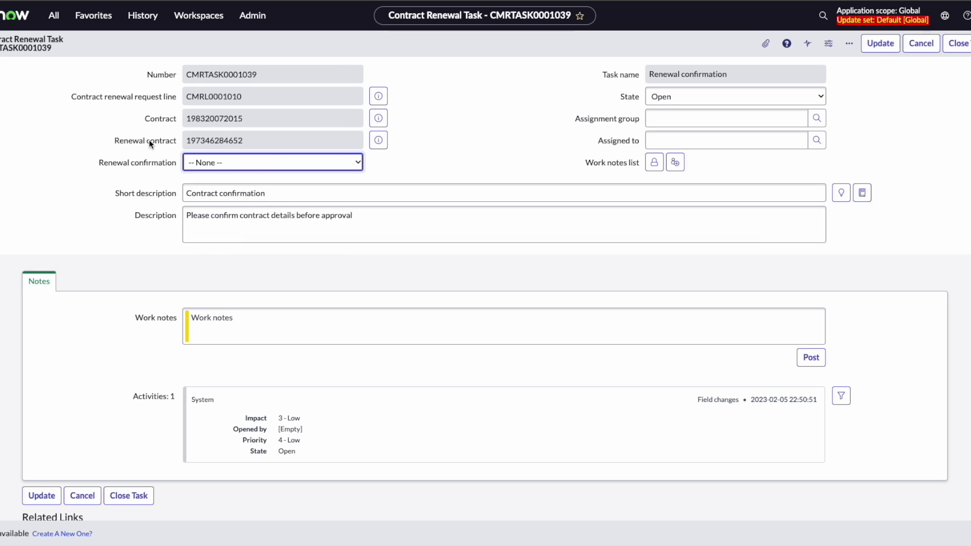
pyautogui.click(379, 140)
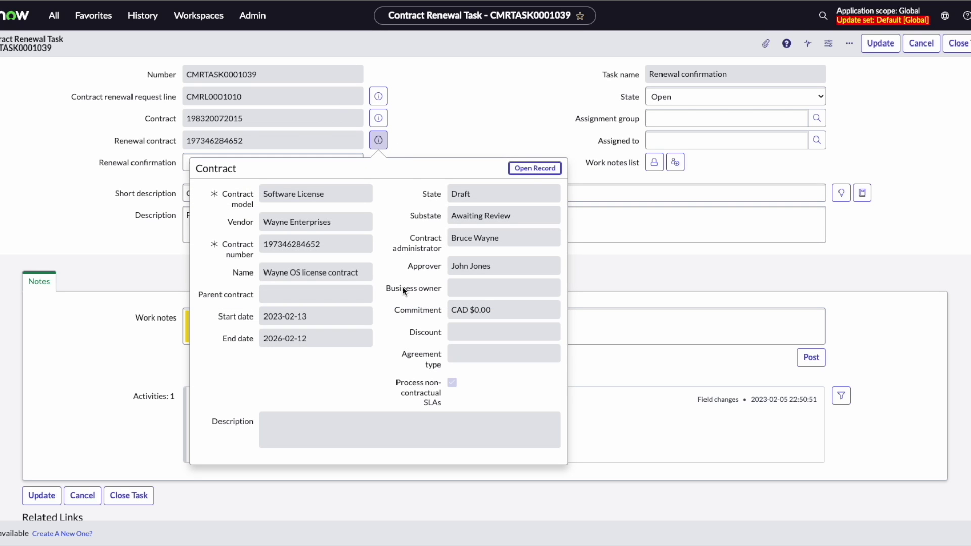
pyautogui.click(459, 127)
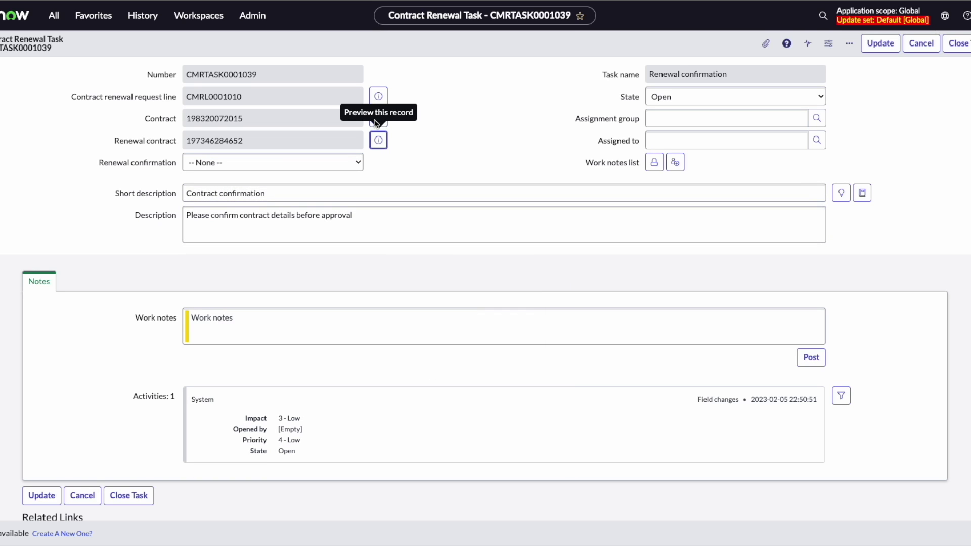
# - Set Renewal confirmation to Yes and close the task as complete
pyautogui.scroll(-4, 349, 390)
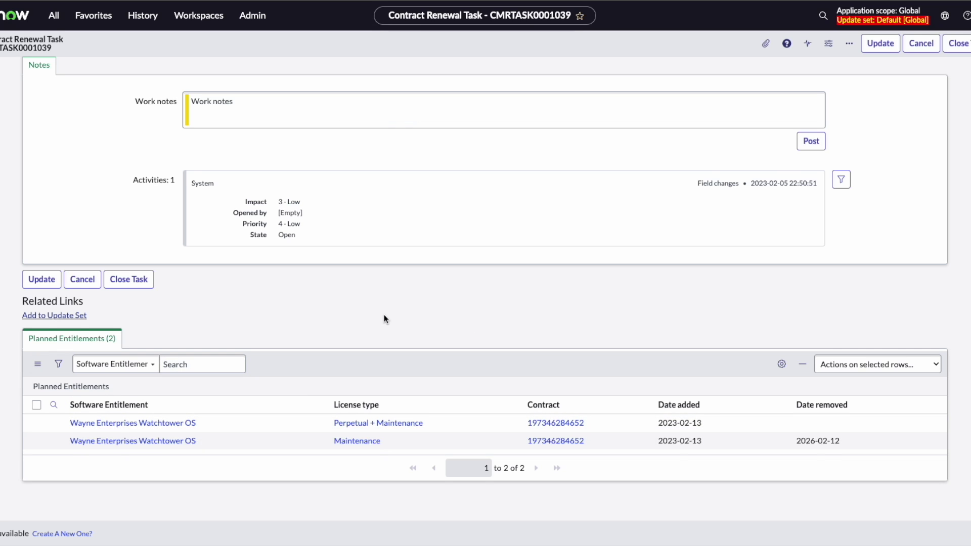
pyautogui.scroll(4, 384, 318)
pyautogui.click(228, 160)
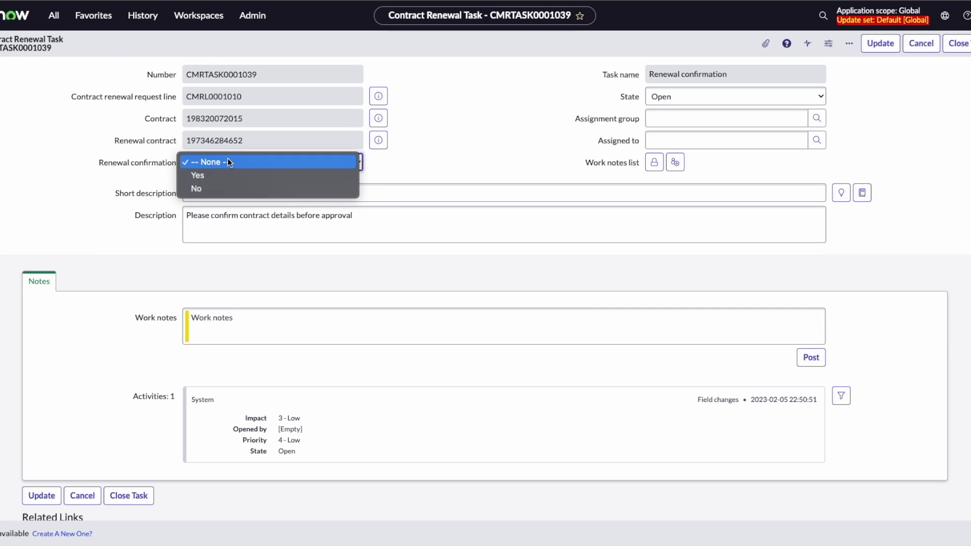
pyautogui.click(229, 177)
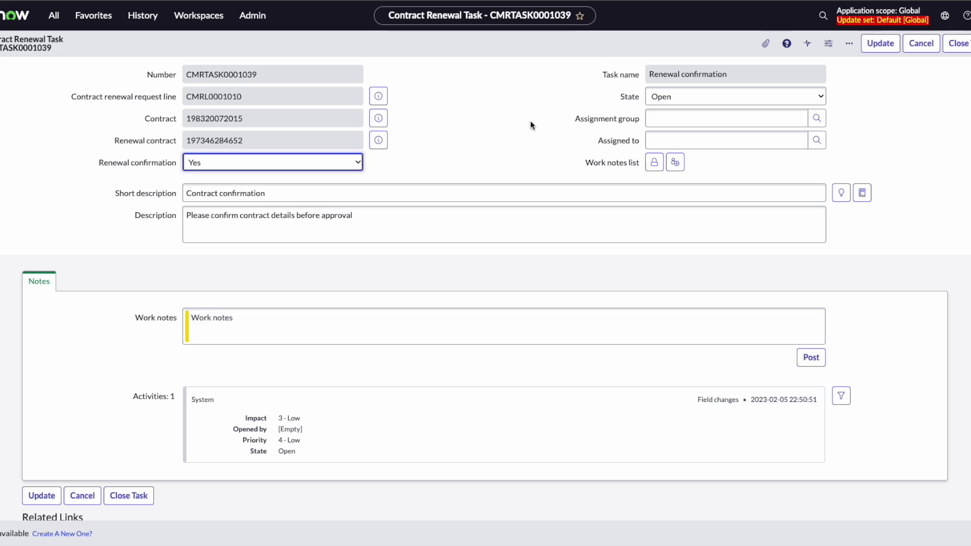
pyautogui.click(958, 43)
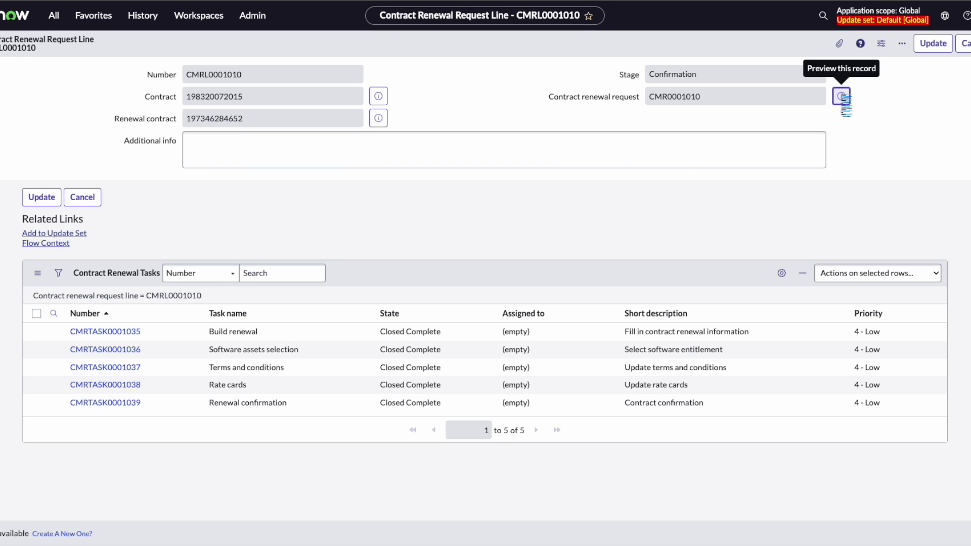
# - Open renewal request CMR0001010 from the Contract renewal request preview
pyautogui.click(841, 96)
pyautogui.click(943, 135)
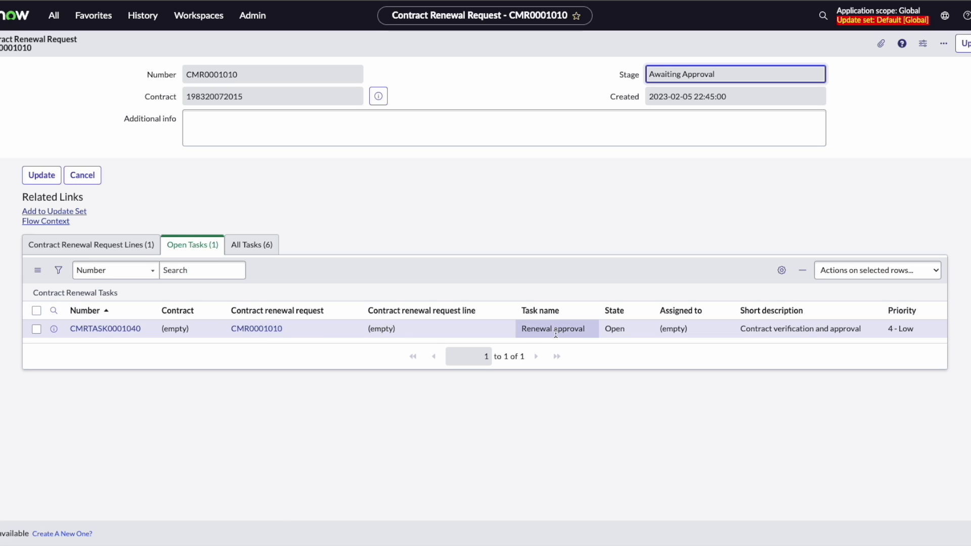
# - Close the Renewal approval task CMRTASK0001040
pyautogui.click(113, 329)
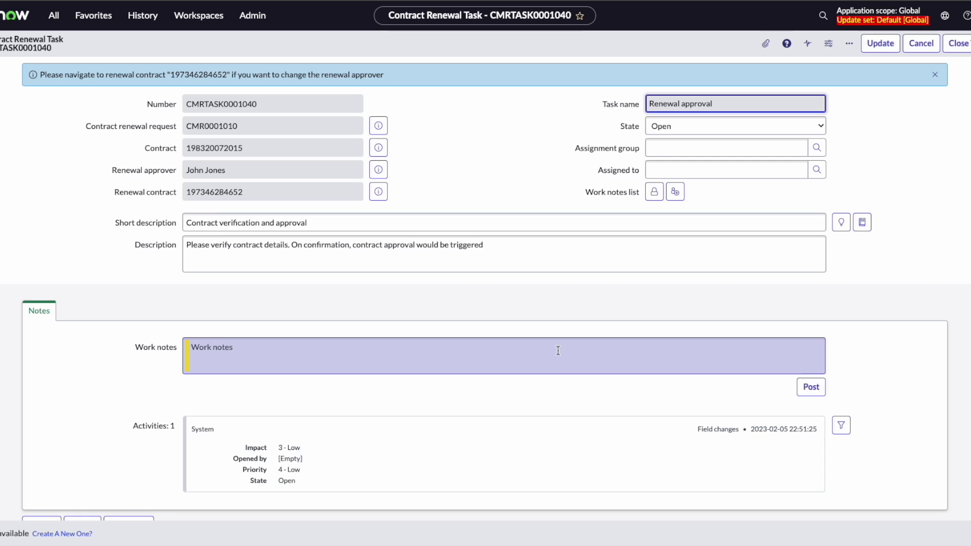
pyautogui.scroll(-2, 563, 366)
pyautogui.scroll(2, 669, 323)
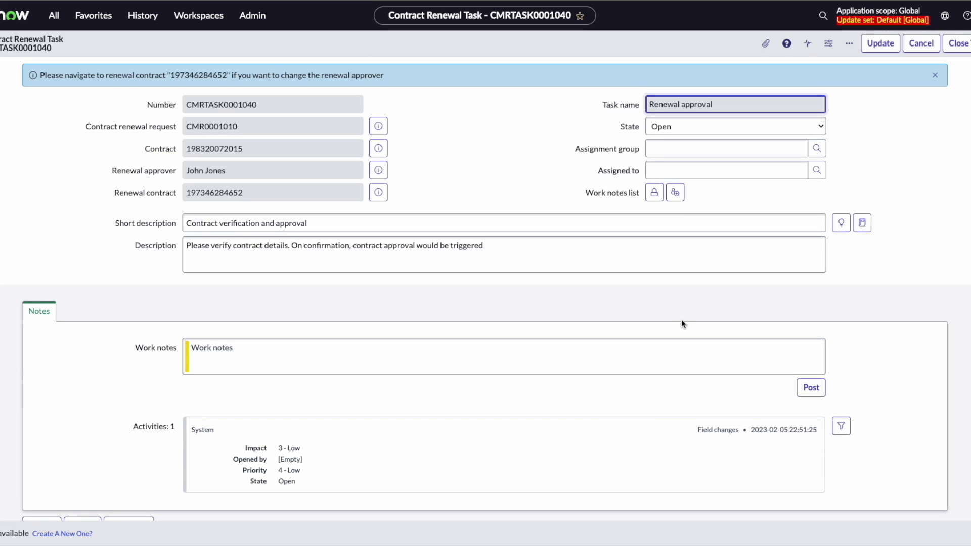
pyautogui.click(958, 43)
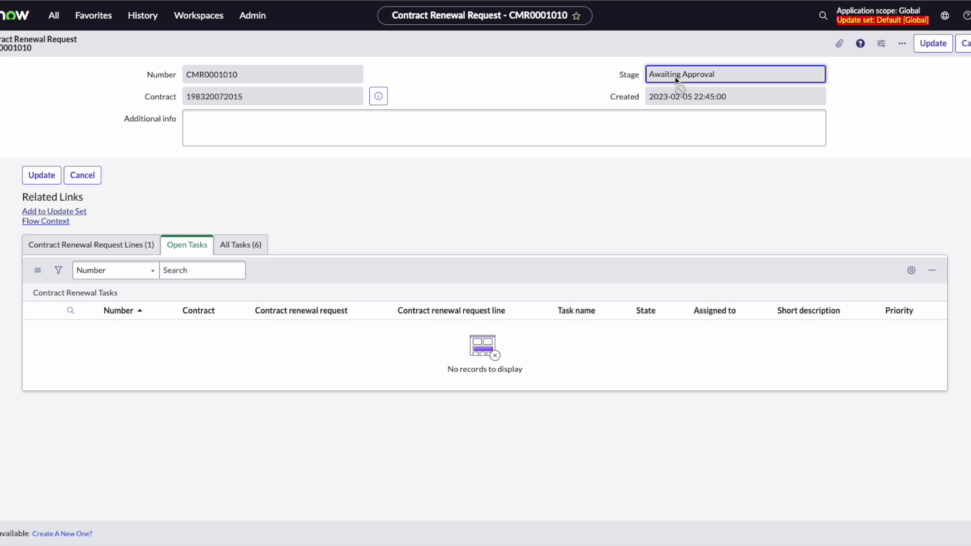
# - Reload the CMR0001010 form and show its Approval History
pyautogui.rightClick(482, 41)
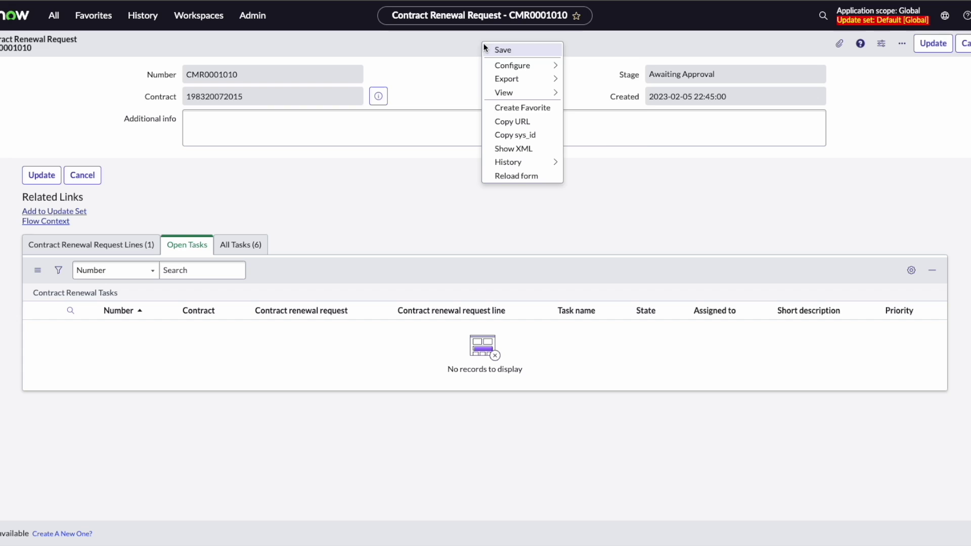
pyautogui.click(514, 174)
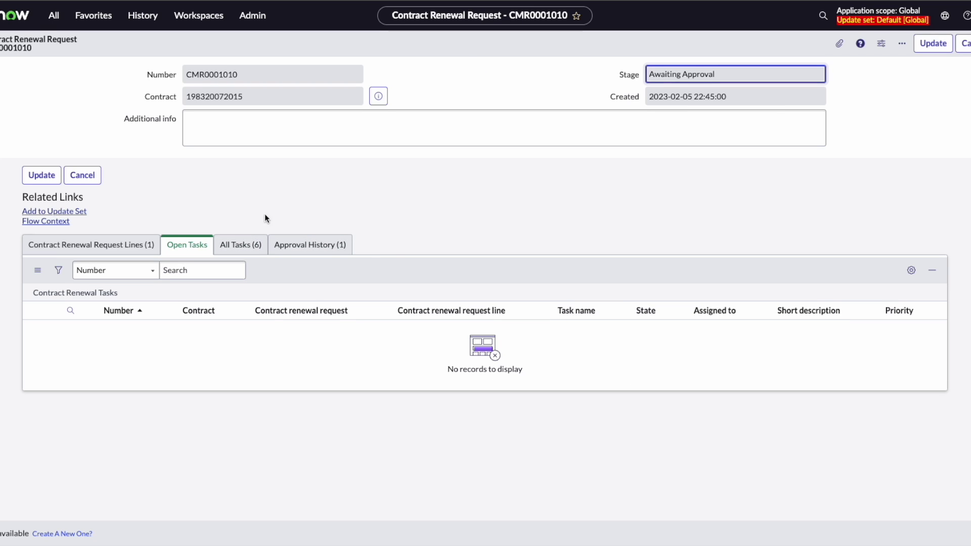
pyautogui.click(326, 244)
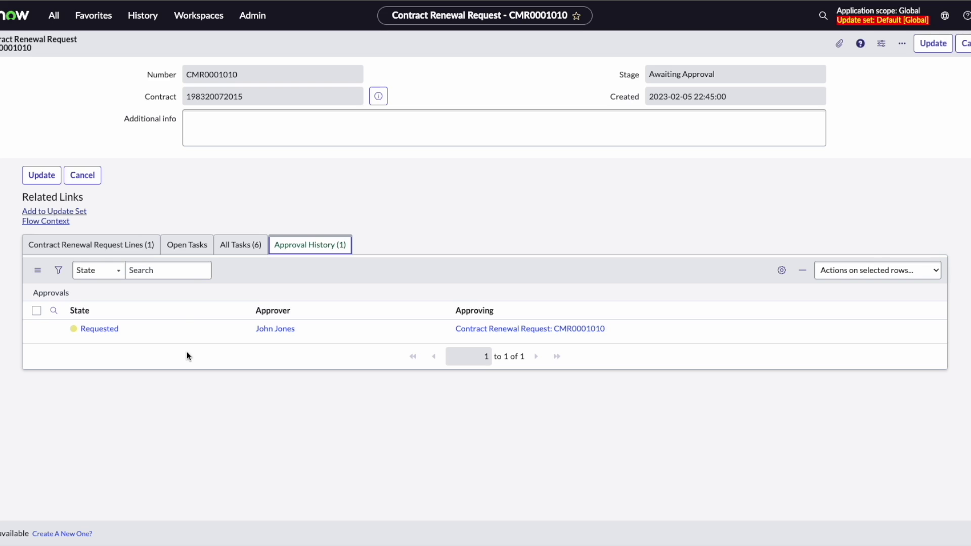
# - Change the approval's state from Requested to Approved inline and save it
pyautogui.click(132, 329)
pyautogui.click(132, 329)
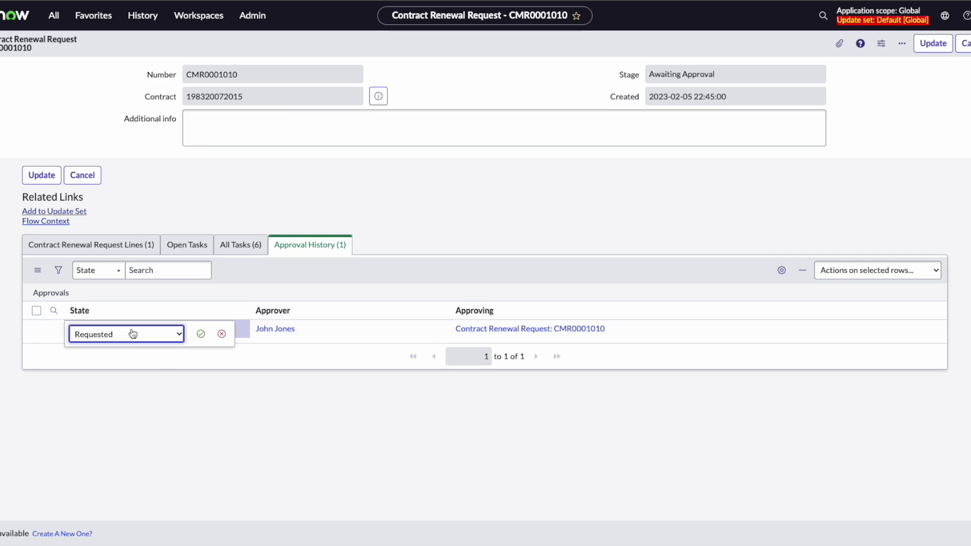
pyautogui.click(131, 332)
pyautogui.click(129, 347)
pyautogui.click(201, 333)
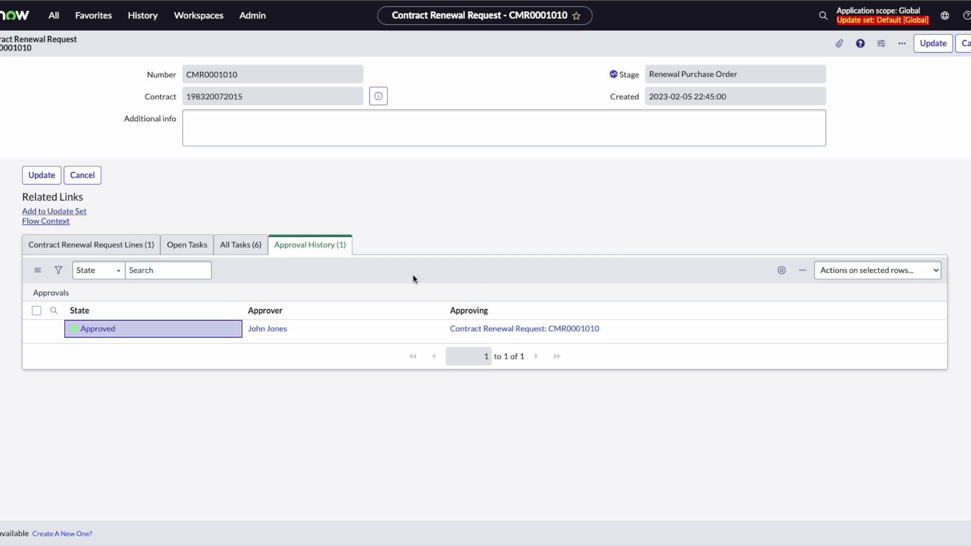
pyautogui.click(187, 244)
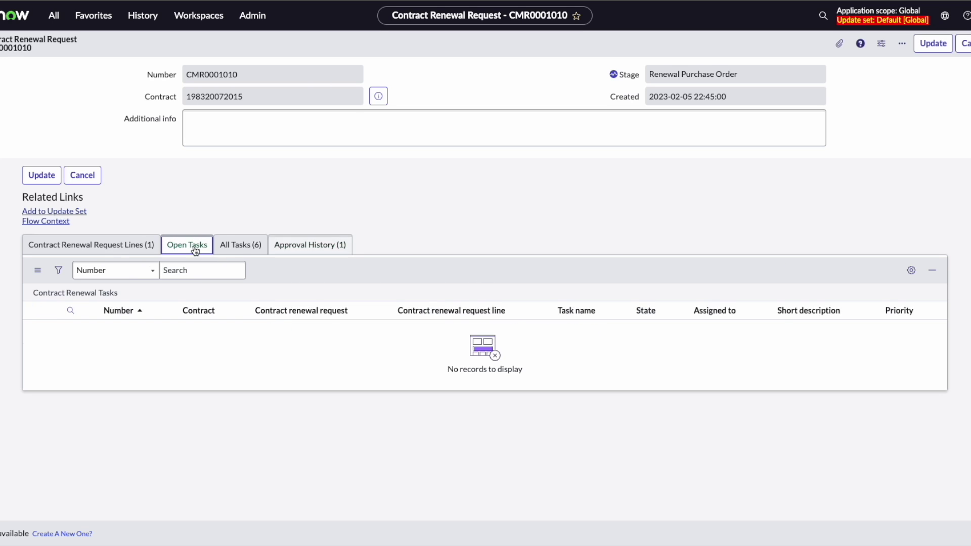
# - Refresh the Open Tasks list and open task CMRTASK0001041 to see purchase order PO0010017
pyautogui.rightClick(315, 269)
pyautogui.click(341, 292)
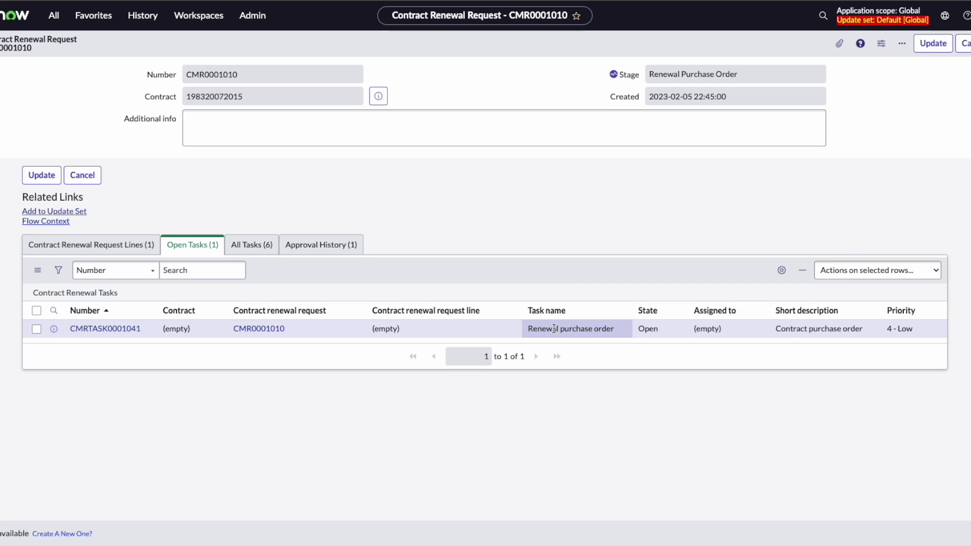
pyautogui.click(110, 329)
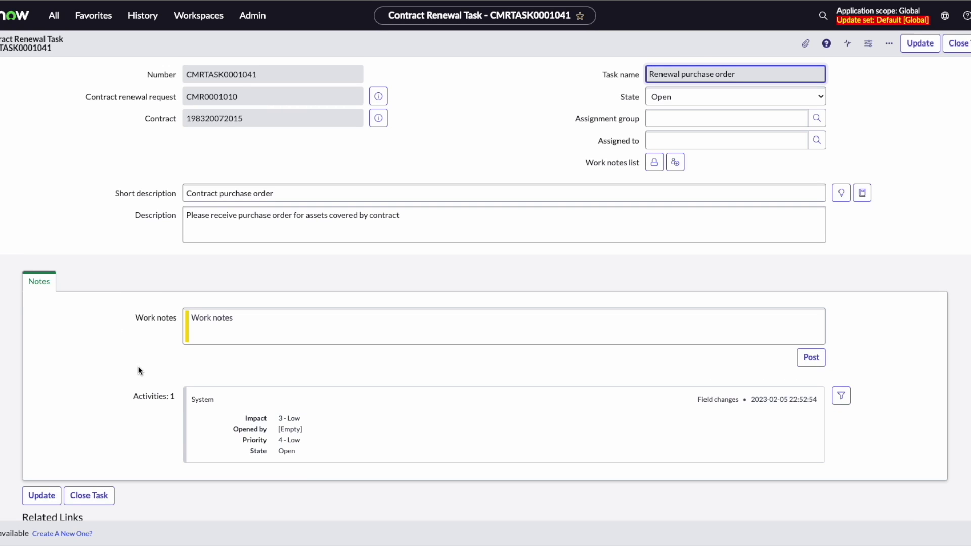
pyautogui.scroll(-4, 139, 372)
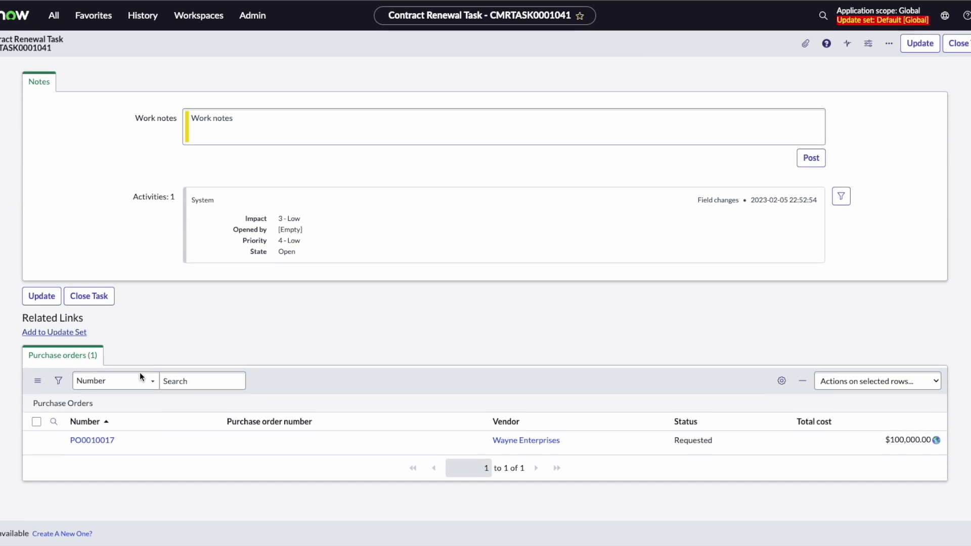
# - Mark purchase order PO0010017 as ordered, then as received
pyautogui.click(100, 444)
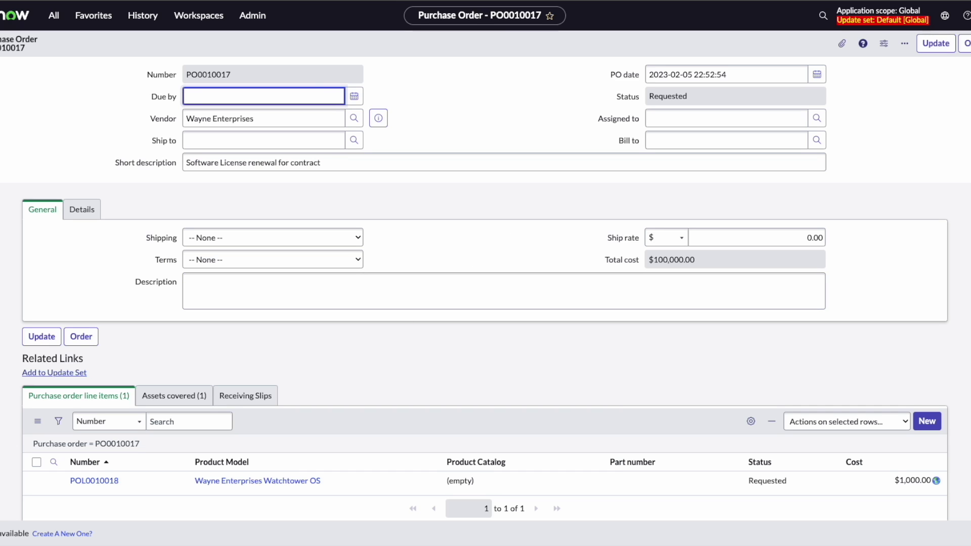
pyautogui.click(965, 43)
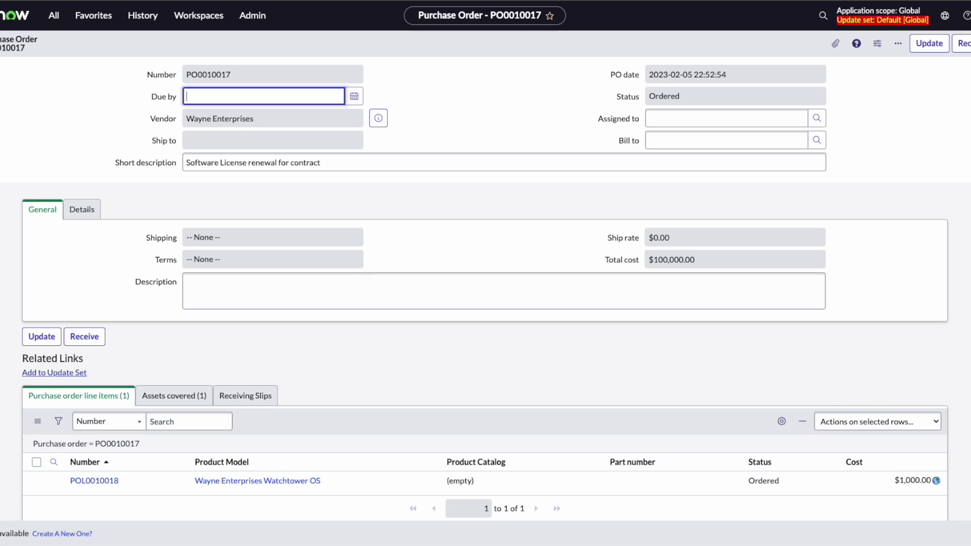
pyautogui.click(964, 43)
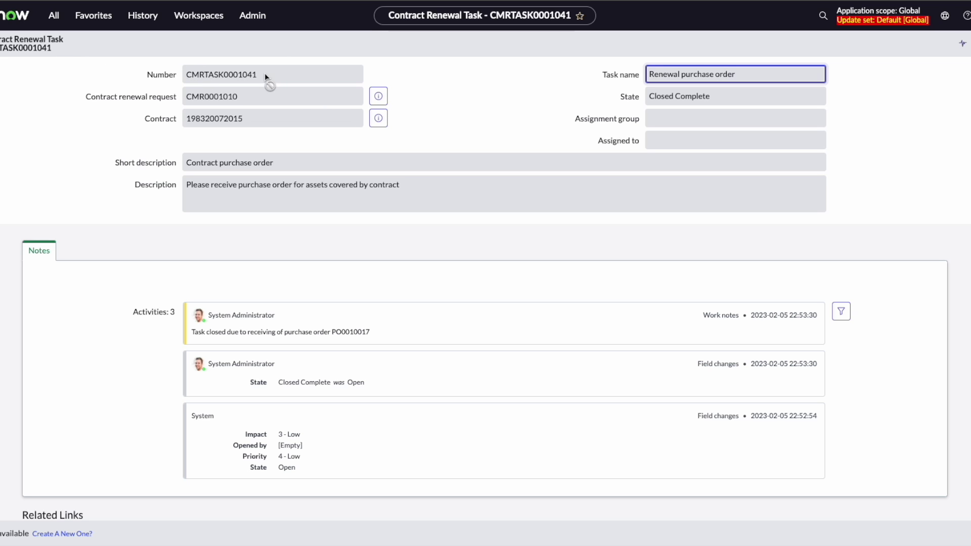
# - Open the parent renewal request CMR0001010 from the task's preview
pyautogui.scroll(-2, 162, 256)
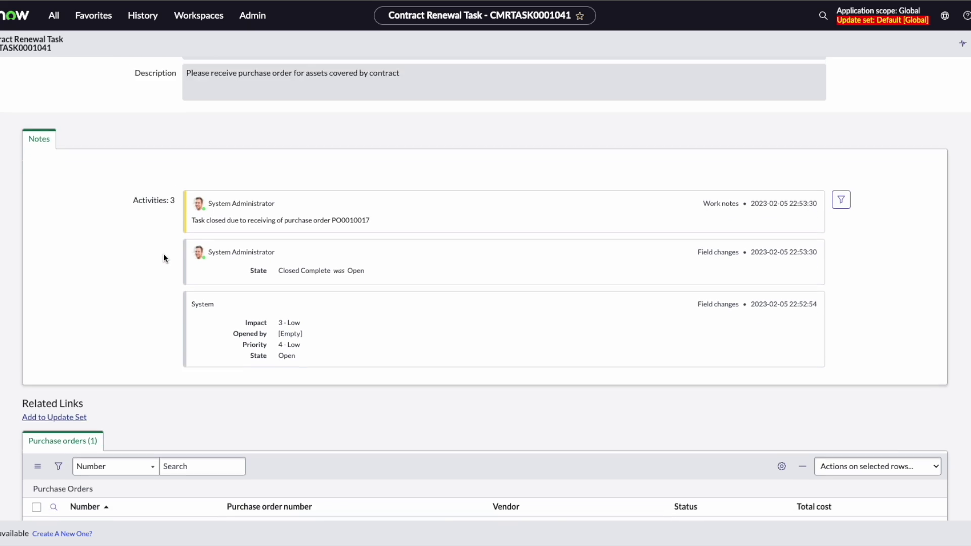
pyautogui.scroll(-2, 163, 254)
pyautogui.scroll(4, 354, 225)
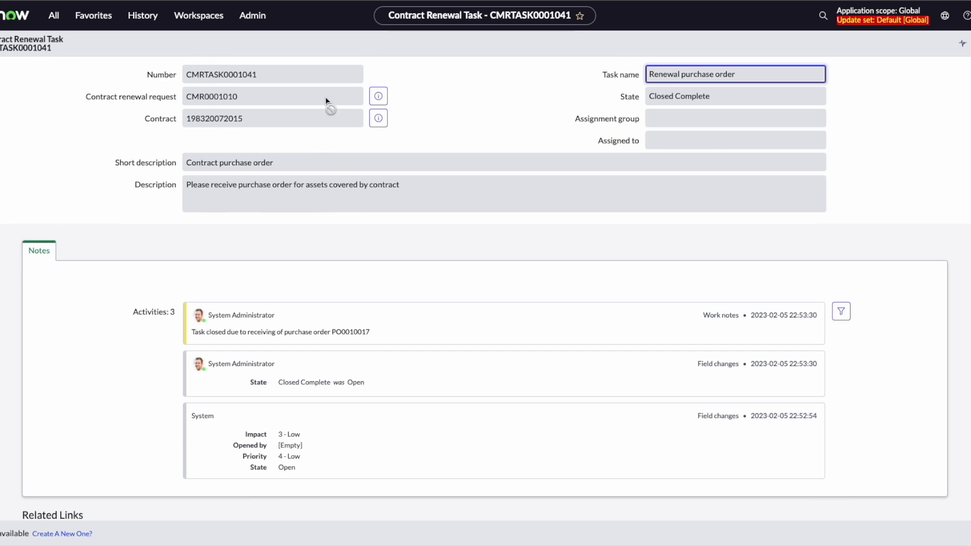
pyautogui.click(380, 100)
pyautogui.click(546, 123)
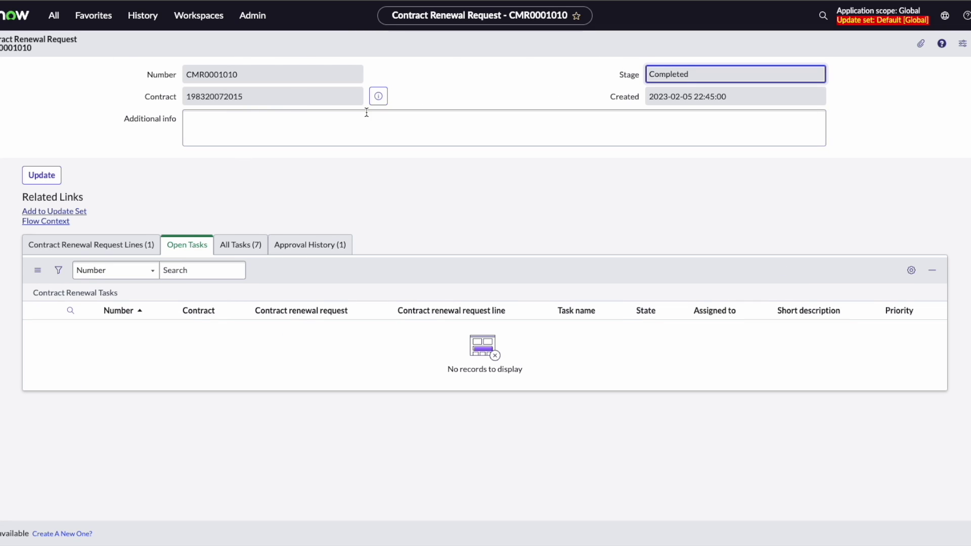
pyautogui.click(243, 246)
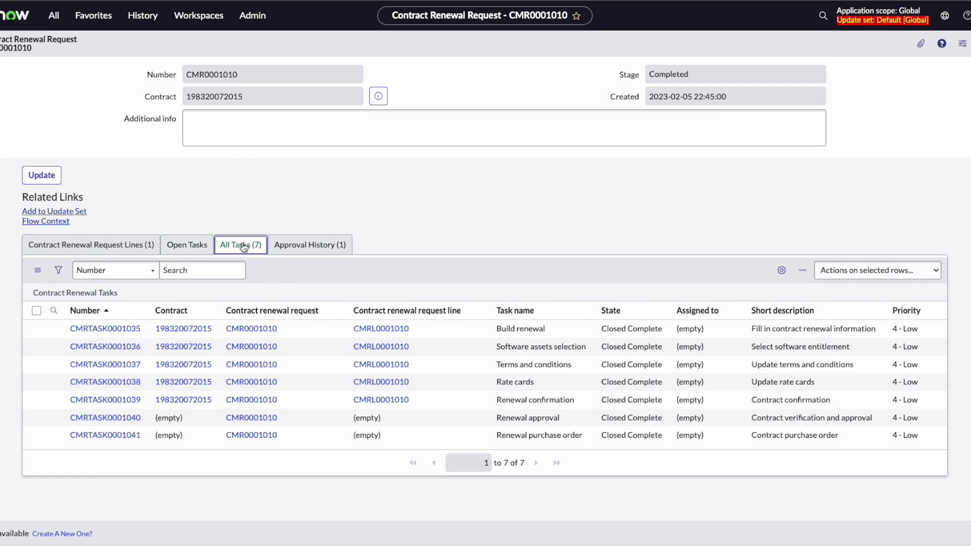
pyautogui.click(326, 245)
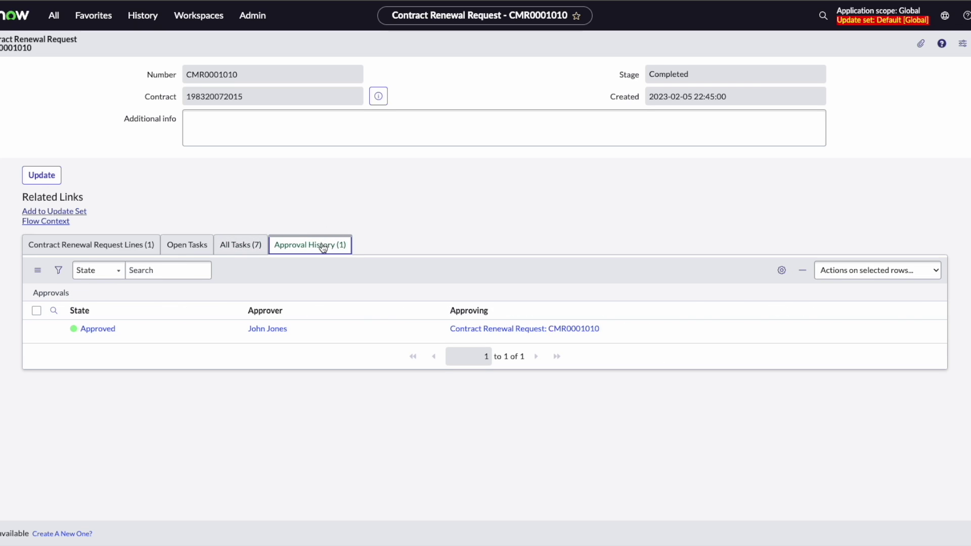
pyautogui.click(116, 247)
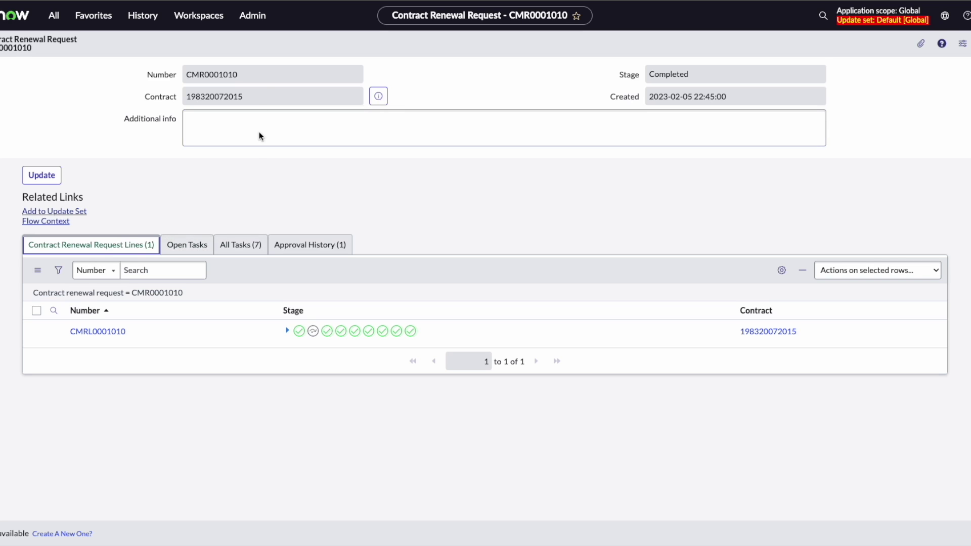
pyautogui.hotkey('shift', 'Tab')
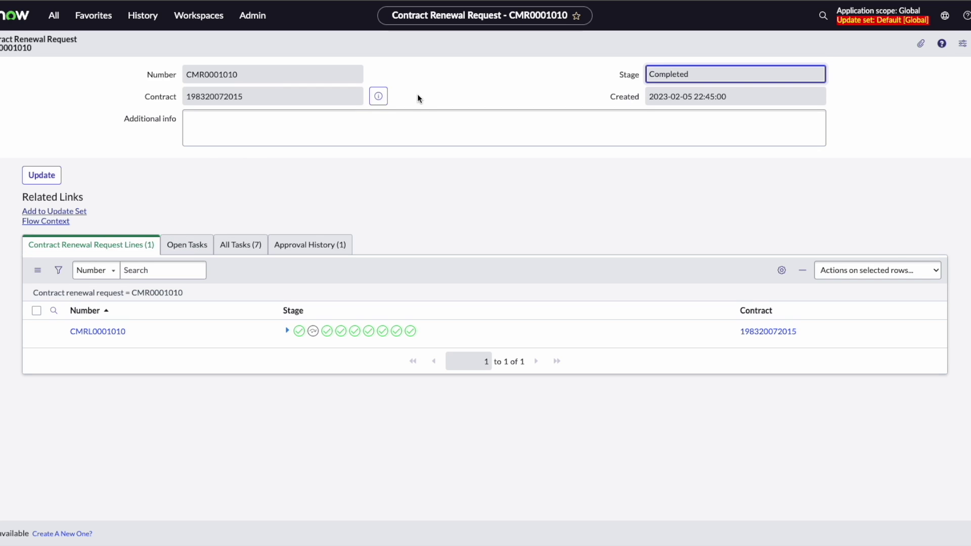
pyautogui.hotkey('shift', 'Tab')
pyautogui.press('Return')
pyautogui.press('Escape')
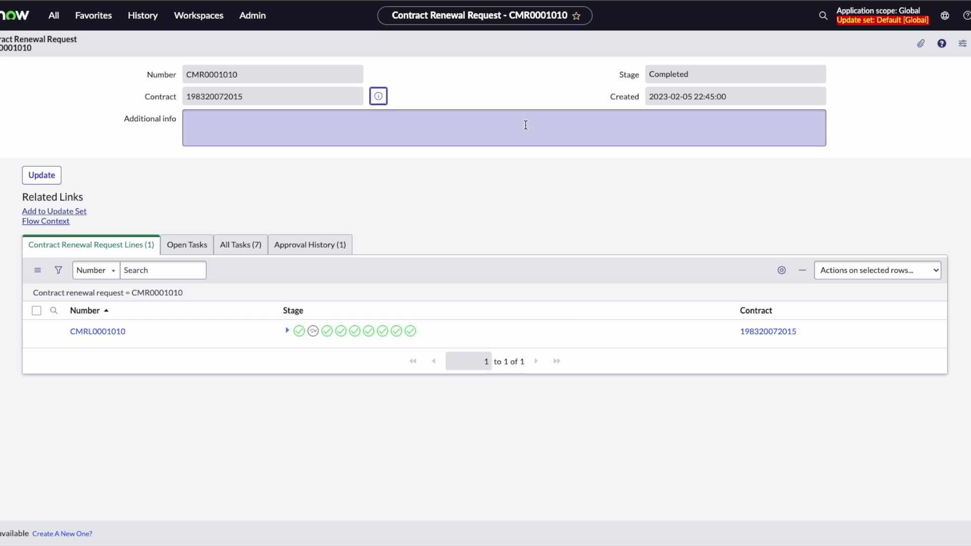
pyautogui.press('Return')
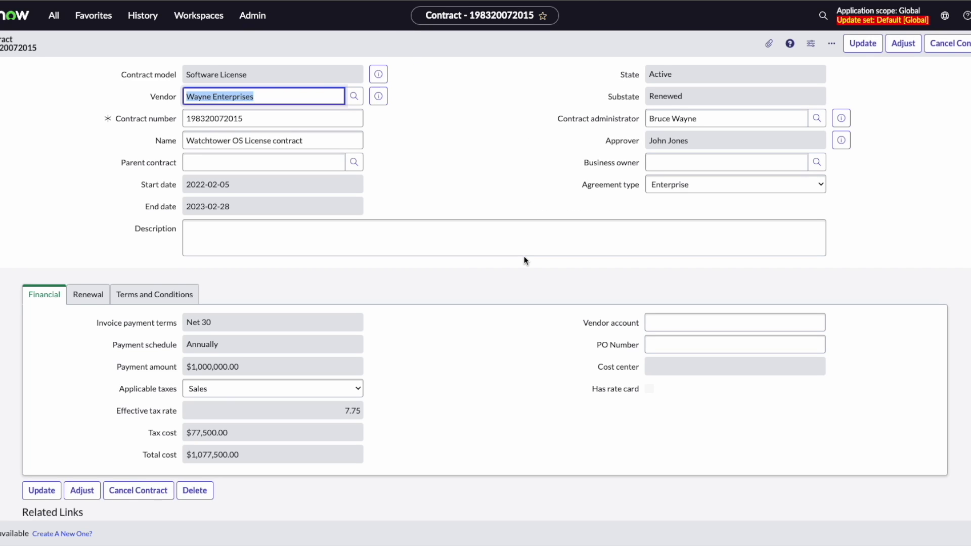
pyautogui.scroll(-5, 523, 256)
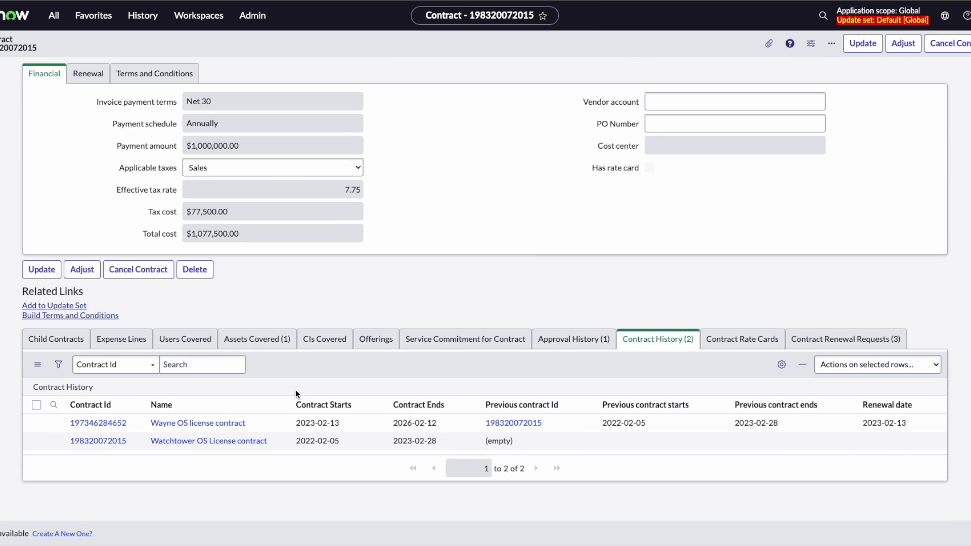
pyautogui.click(117, 424)
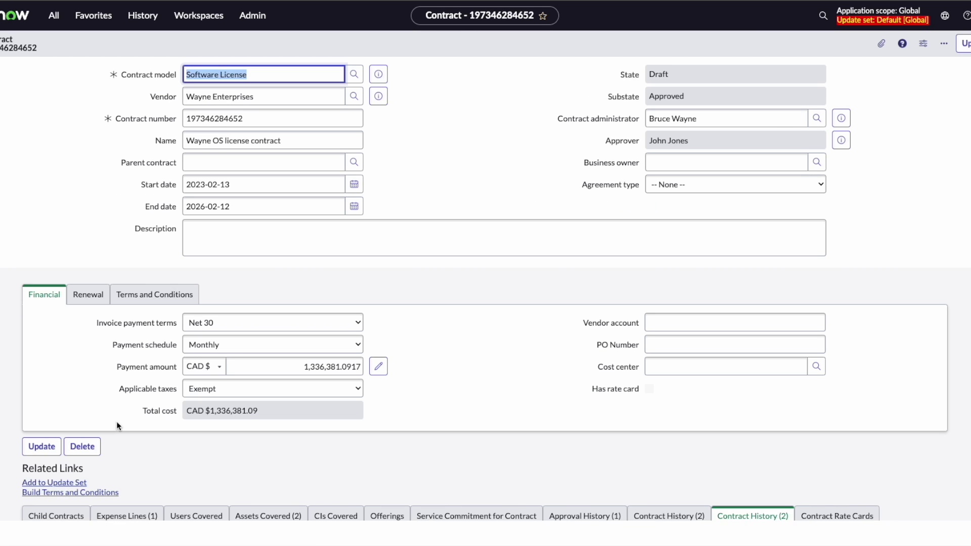